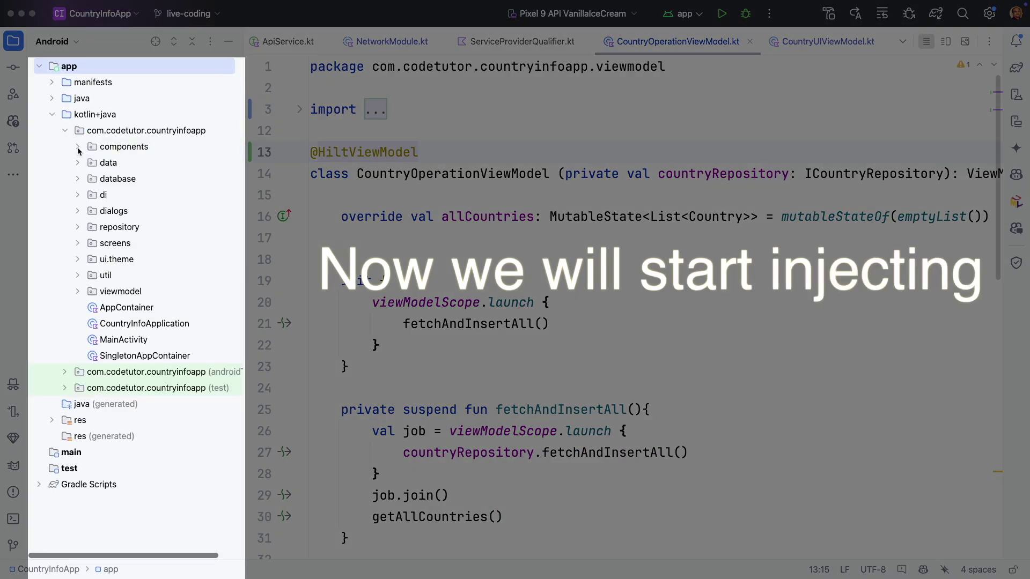
- Expand data > database > appdb, open AppDataBase.kt, and list the repository package classes
{"action": "left_click", "coordinate": [80, 147]}
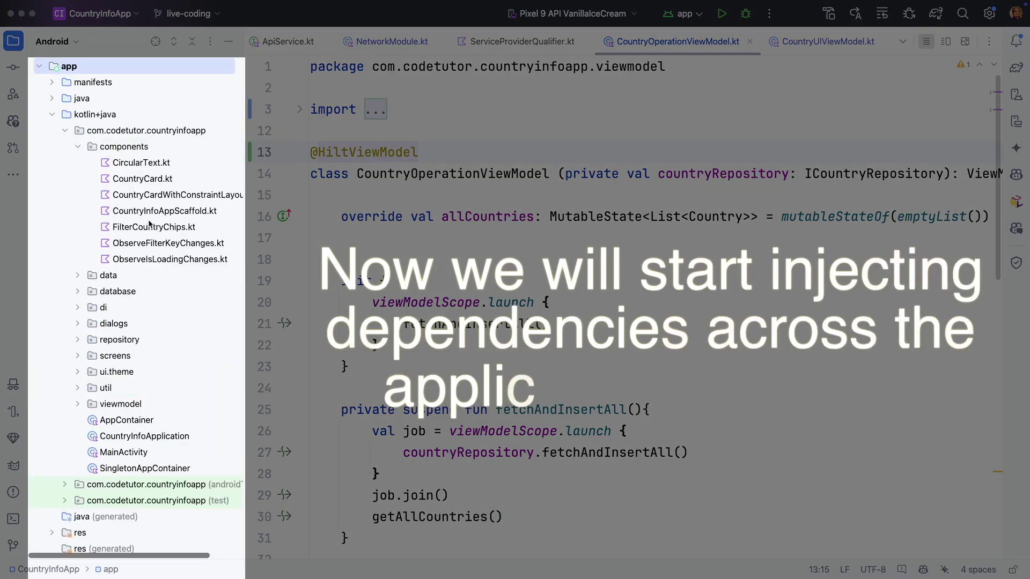
{"action": "left_click", "coordinate": [79, 148]}
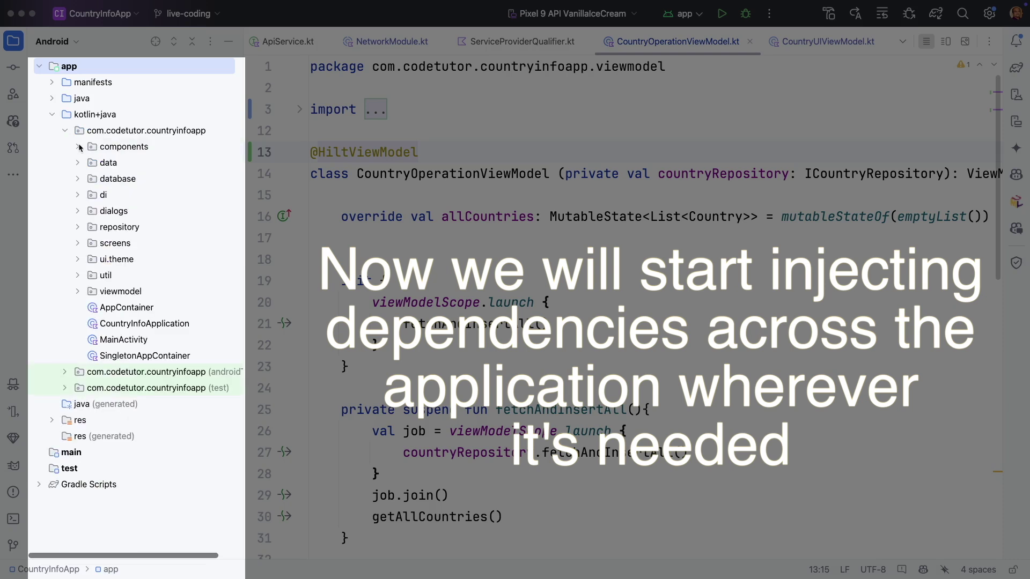
{"action": "left_click", "coordinate": [79, 163]}
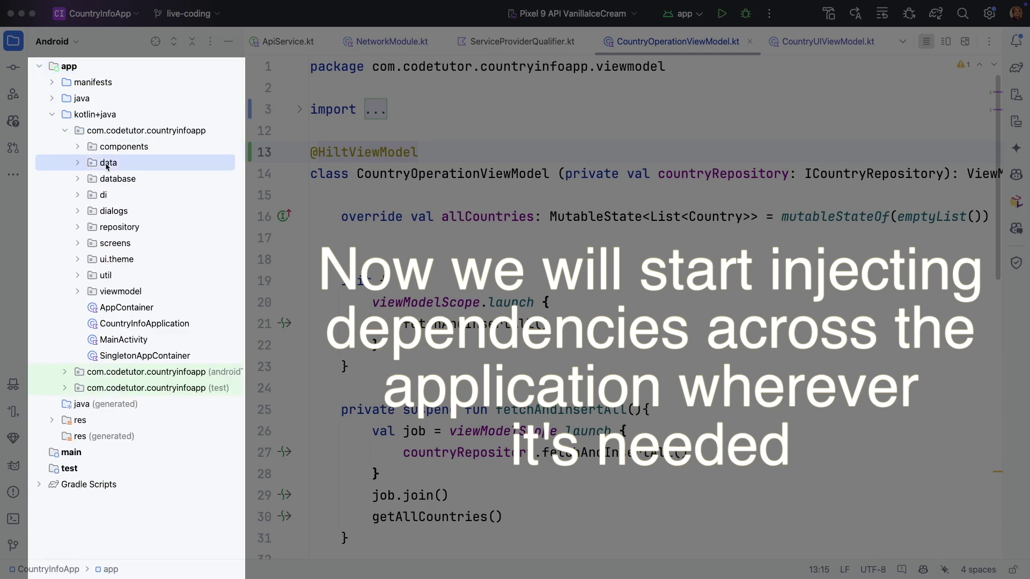
{"action": "left_click", "coordinate": [78, 179]}
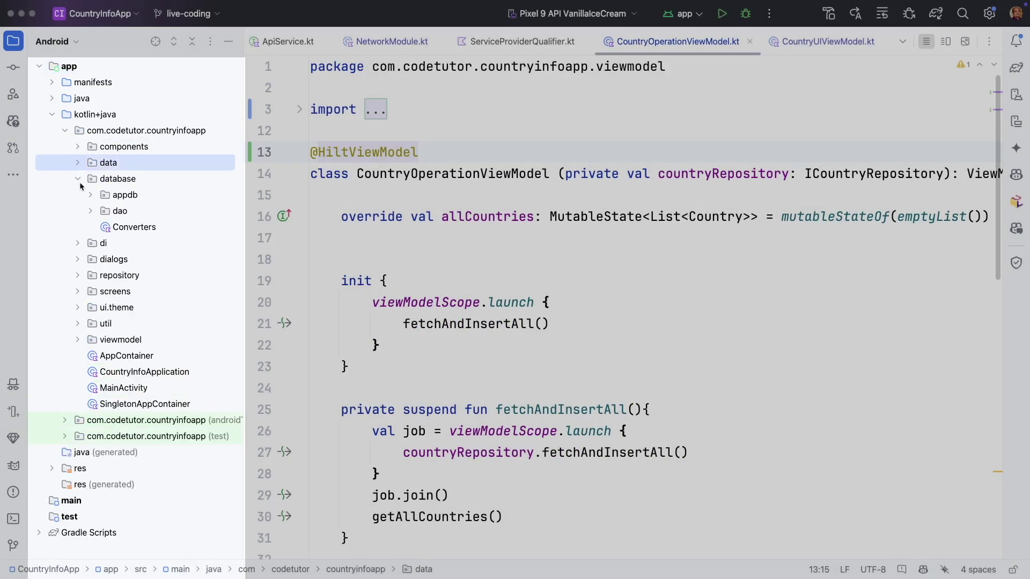
{"action": "left_click", "coordinate": [90, 195]}
{"action": "double_click", "coordinate": [151, 210]}
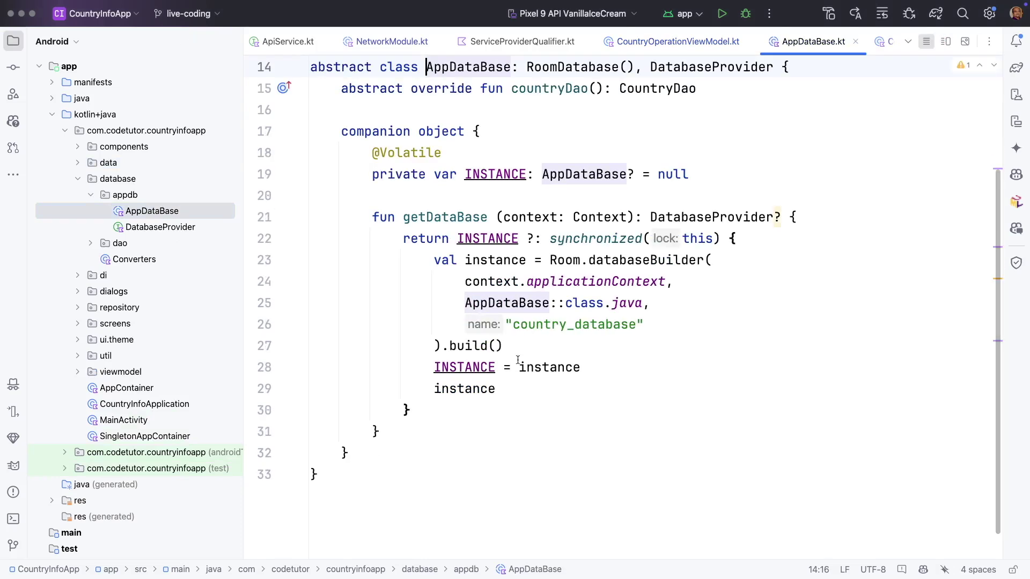
{"action": "scroll", "coordinate": [421, 145], "scroll_direction": "up", "scroll_amount": 1}
{"action": "scroll", "coordinate": [420, 144], "scroll_direction": "up", "scroll_amount": 2}
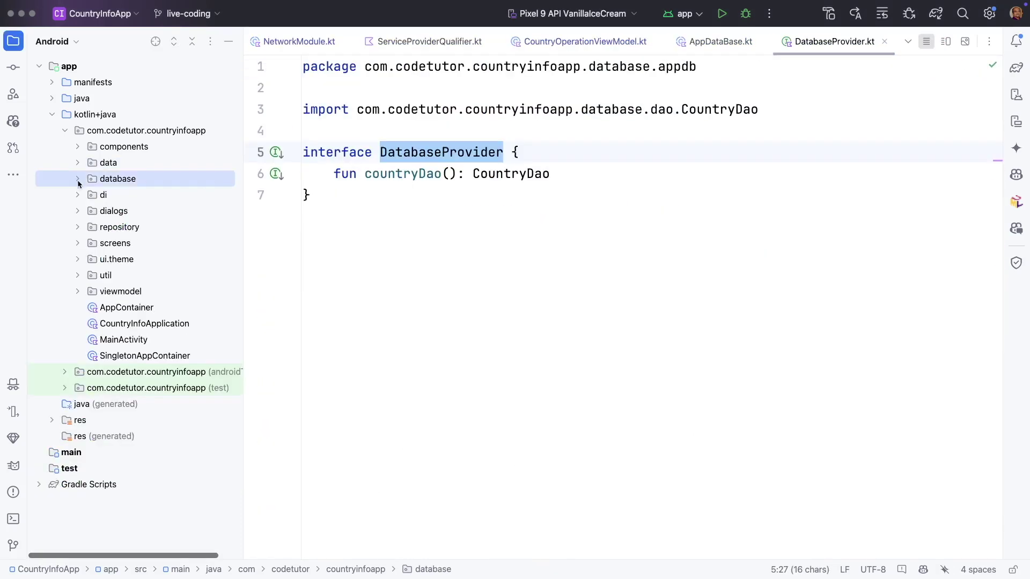
{"action": "left_click", "coordinate": [78, 227]}
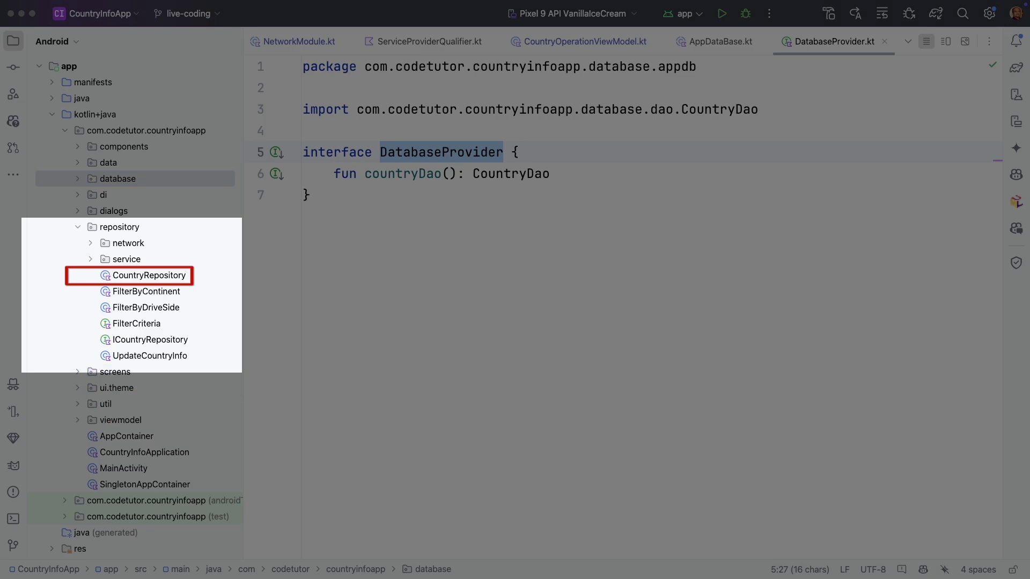
{"action": "double_click", "coordinate": [149, 275]}
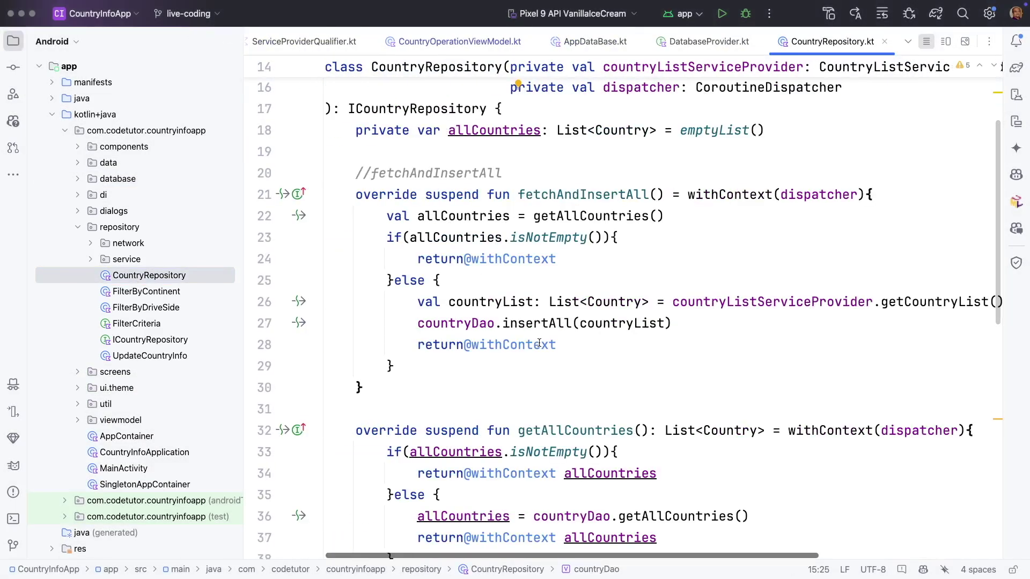
{"action": "scroll", "coordinate": [538, 345], "scroll_direction": "up", "scroll_amount": 5}
{"action": "left_click", "coordinate": [506, 152]}
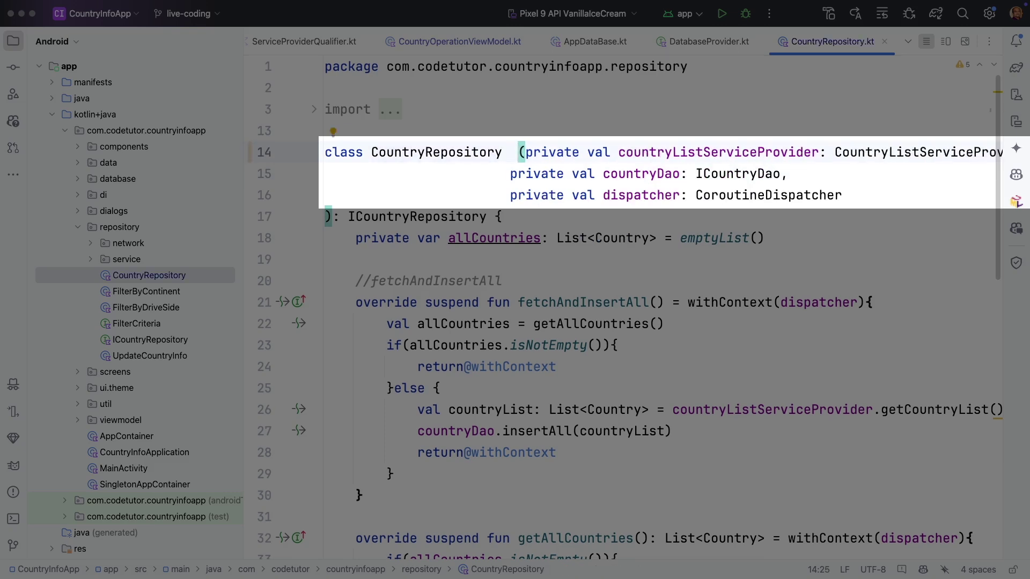
{"action": "type", "text": "@Inje"}
{"action": "key", "text": "Tab"}
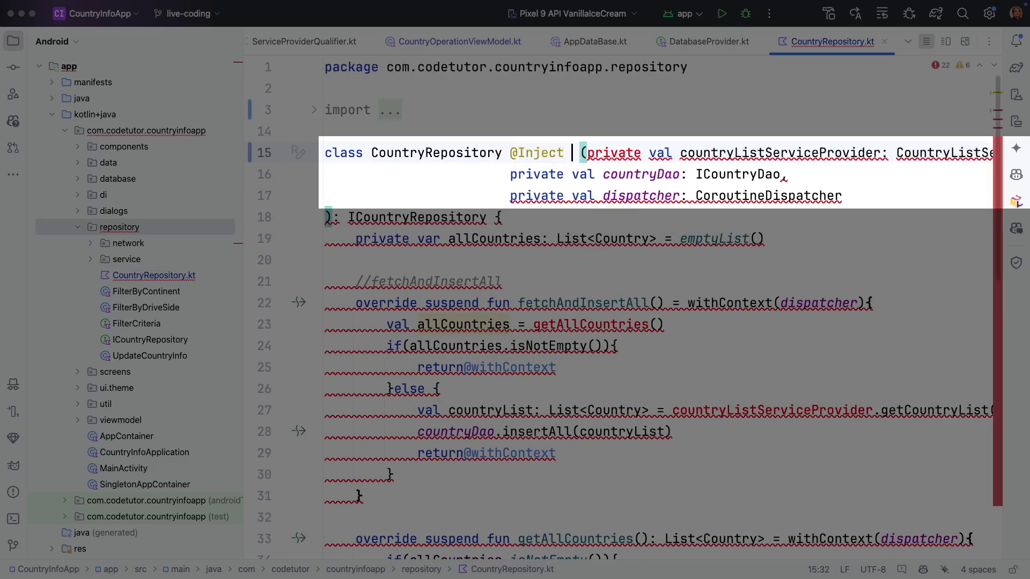
{"action": "type", "text": "co"}
{"action": "key", "text": "Tab"}
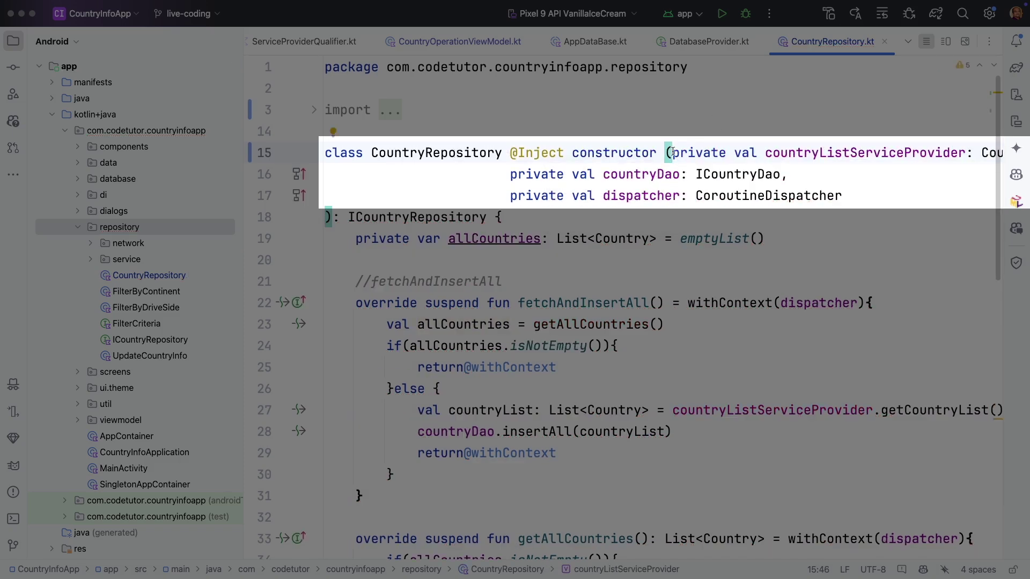
{"action": "left_click", "coordinate": [603, 153]}
{"action": "double_click", "coordinate": [605, 153]}
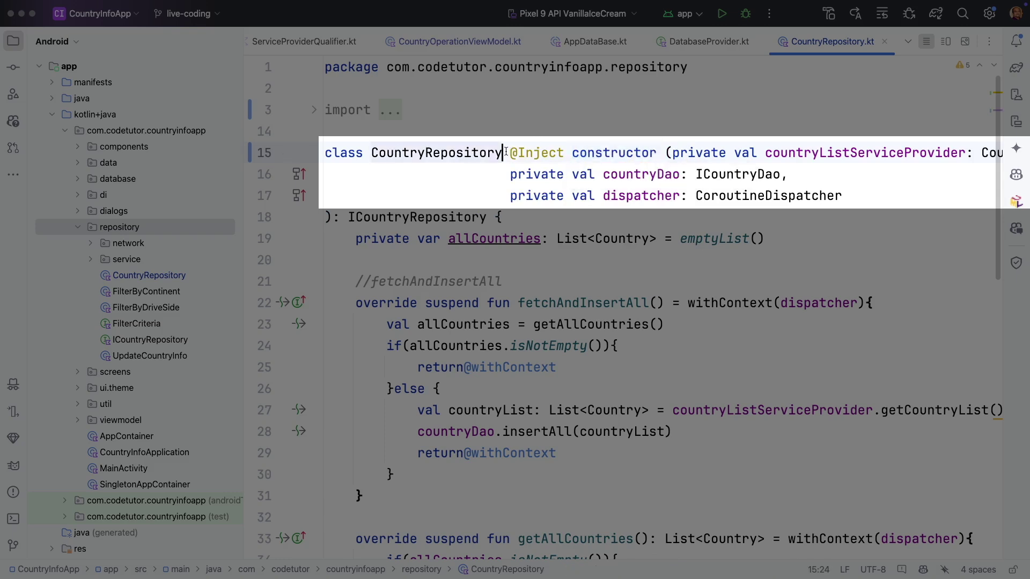
{"action": "left_click_drag", "start_coordinate": [504, 153], "coordinate": [570, 153]}
{"action": "left_click", "coordinate": [563, 153]}
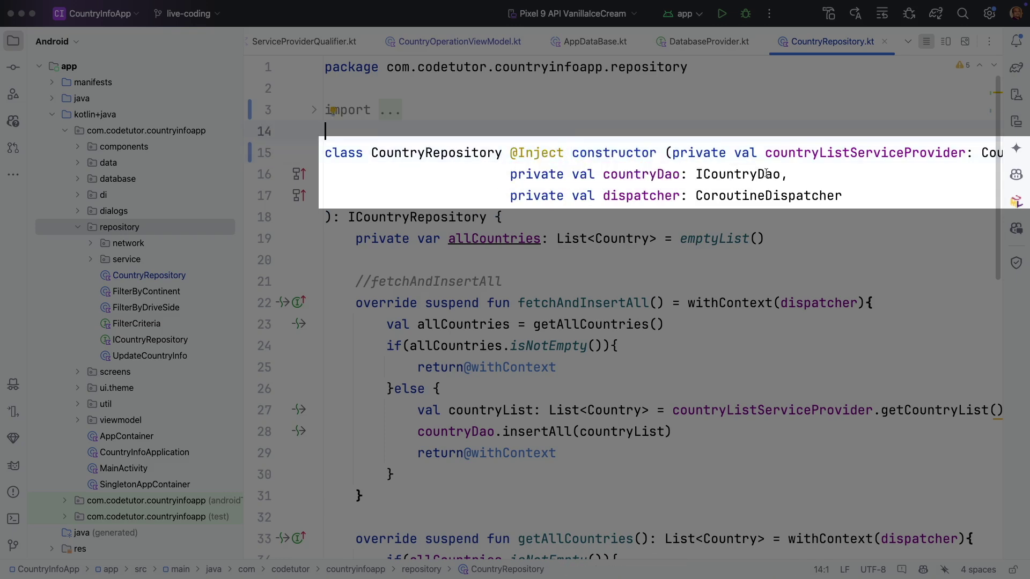
{"action": "double_click", "coordinate": [853, 153]}
{"action": "double_click", "coordinate": [638, 176]}
{"action": "double_click", "coordinate": [632, 197]}
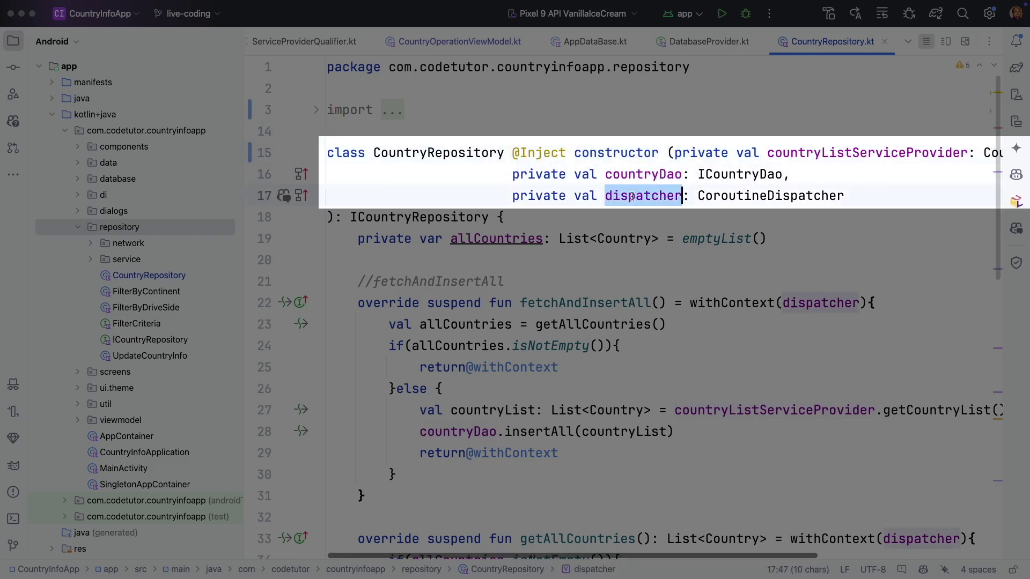
{"action": "left_click", "coordinate": [848, 196]}
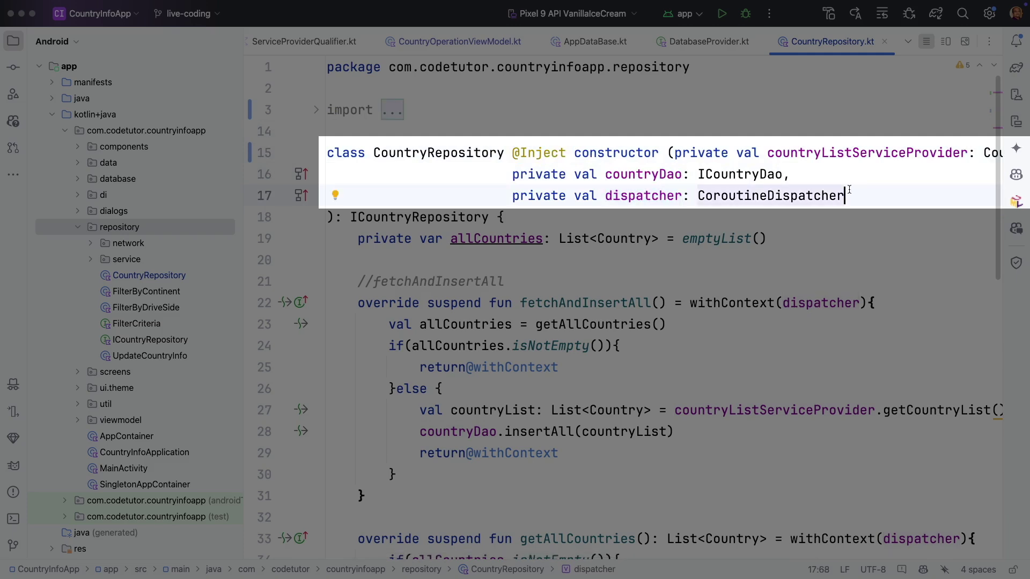
{"action": "double_click", "coordinate": [632, 173]}
{"action": "mouse_move", "coordinate": [747, 197]}
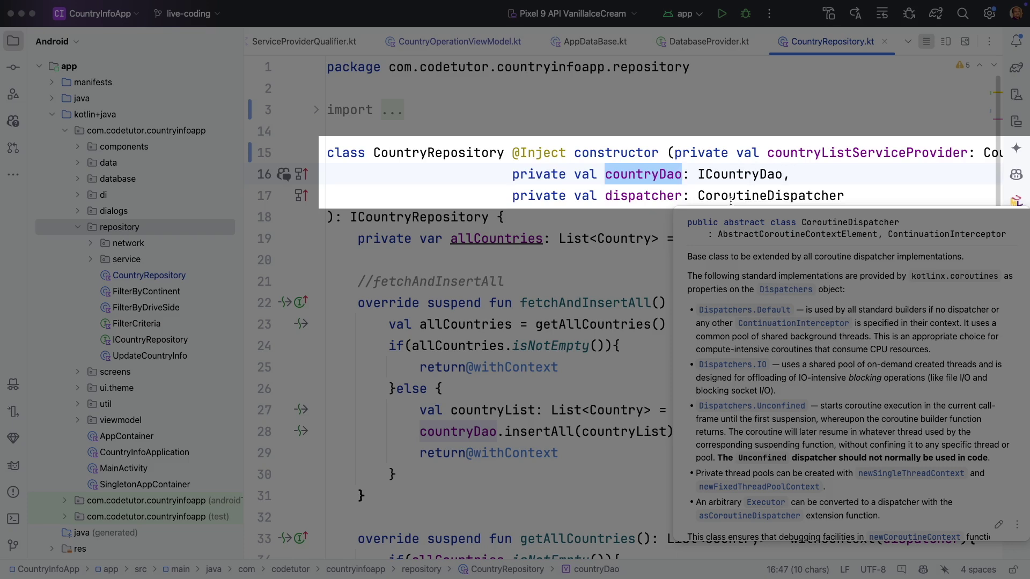
{"action": "key", "text": "alt+1"}
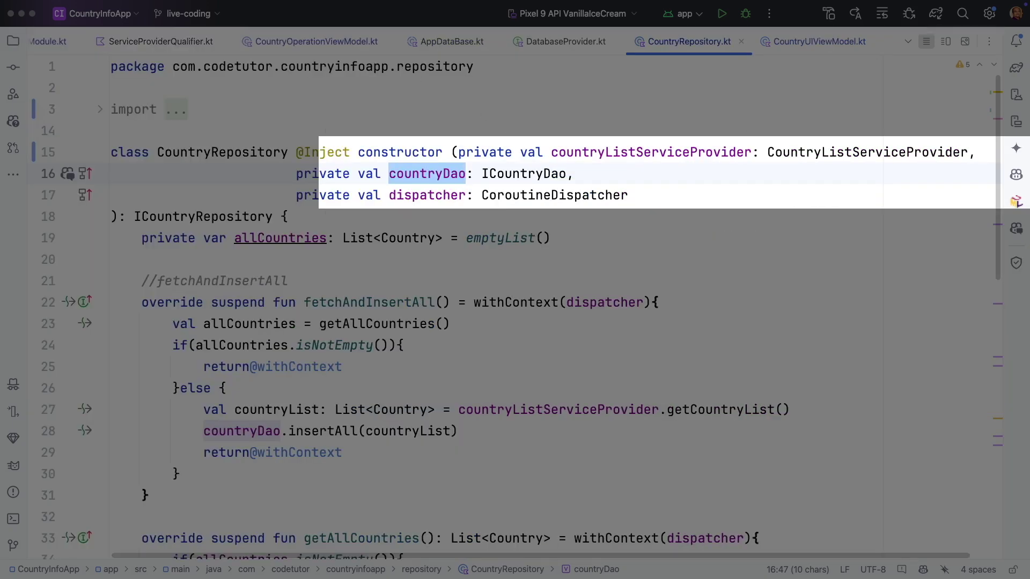
- Open AppModule.kt in a split and compare its CoroutineDispatcher and provideCountryDao providers
{"action": "key", "text": "ctrl+shift+n"}
{"action": "type", "text": "App"}
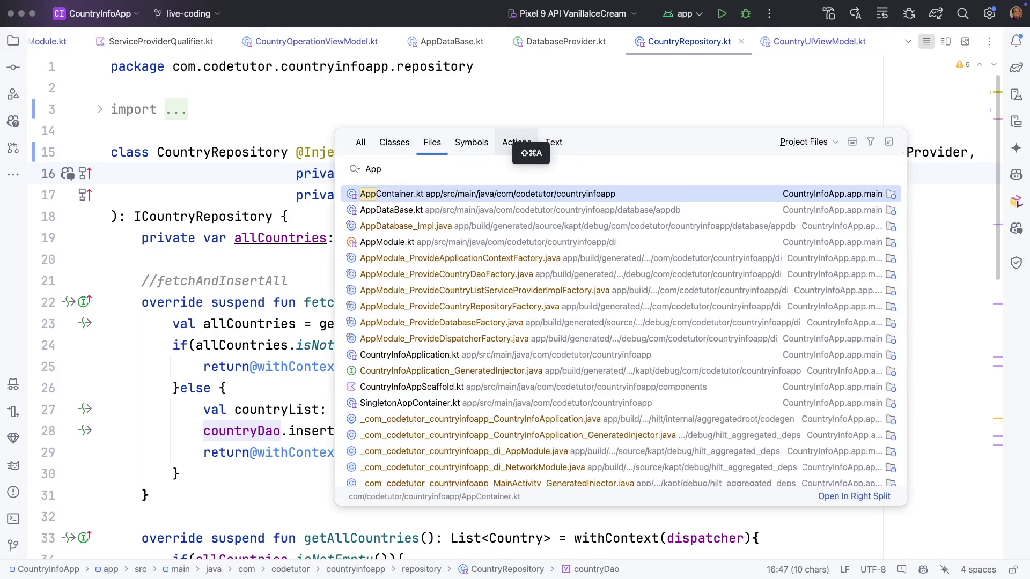
{"action": "type", "text": "Mod"}
{"action": "key", "text": "shift+Return"}
{"action": "scroll", "coordinate": [714, 304], "scroll_direction": "up", "scroll_amount": 3}
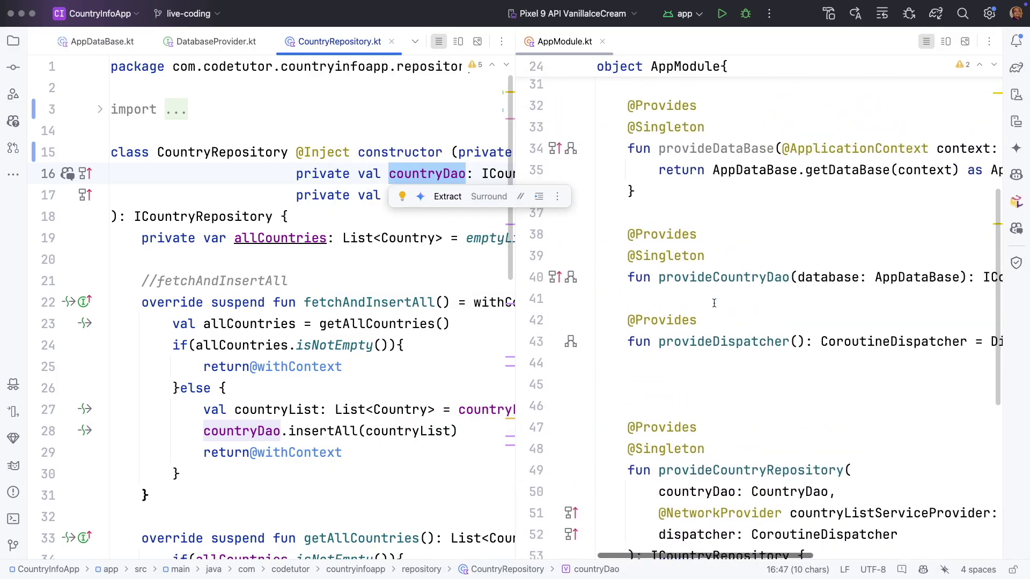
{"action": "scroll", "coordinate": [713, 303], "scroll_direction": "up", "scroll_amount": 2}
{"action": "double_click", "coordinate": [850, 385]}
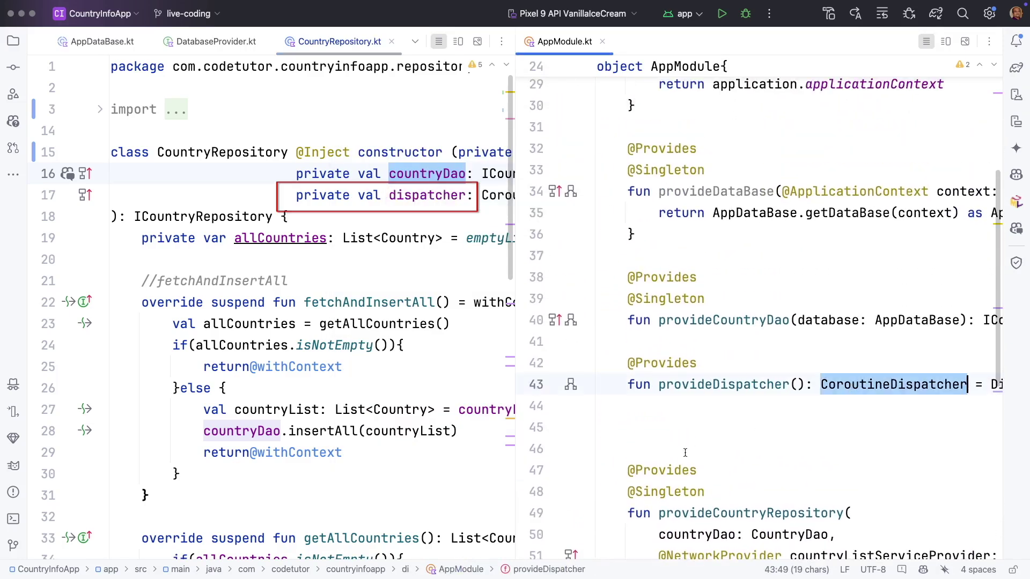
{"action": "double_click", "coordinate": [738, 321]}
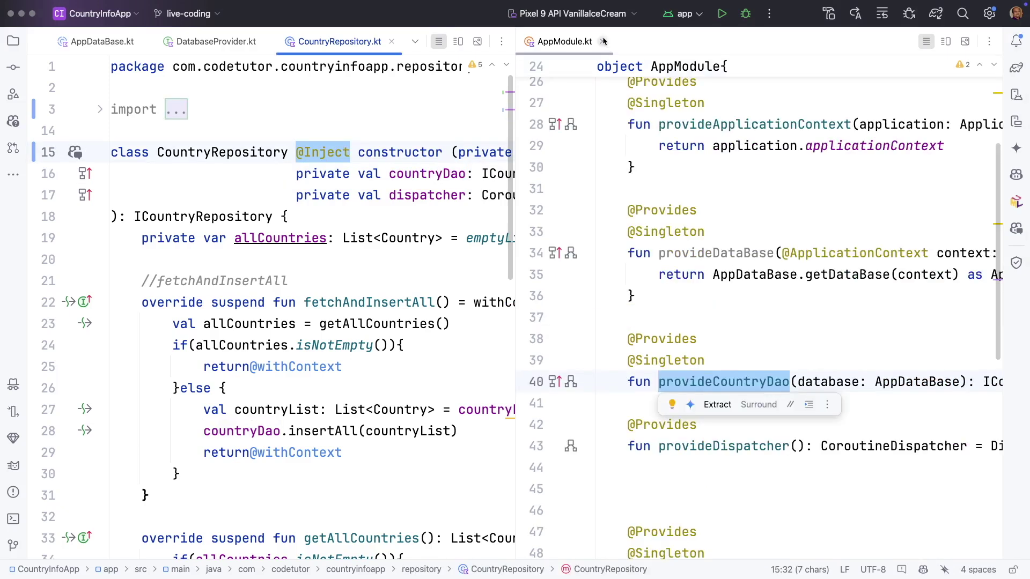
- Move the constructor's first parameter onto its own line, indented like the others
{"action": "left_click", "coordinate": [452, 153]}
{"action": "key", "text": "Return"}
{"action": "key", "text": "Tab"}
{"action": "key", "text": "Tab"}
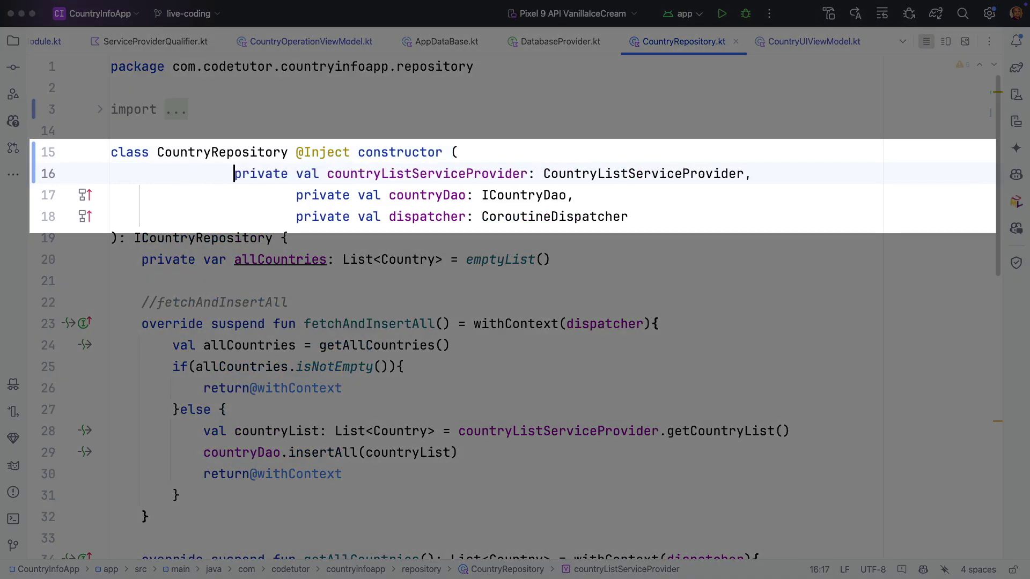
{"action": "key", "text": "Tab"}
{"action": "key", "text": "Tab"}
{"action": "key", "text": "space"}
{"action": "left_click", "coordinate": [407, 175]}
{"action": "left_click", "coordinate": [306, 174]}
{"action": "type", "text": "@NetworkProvider"}
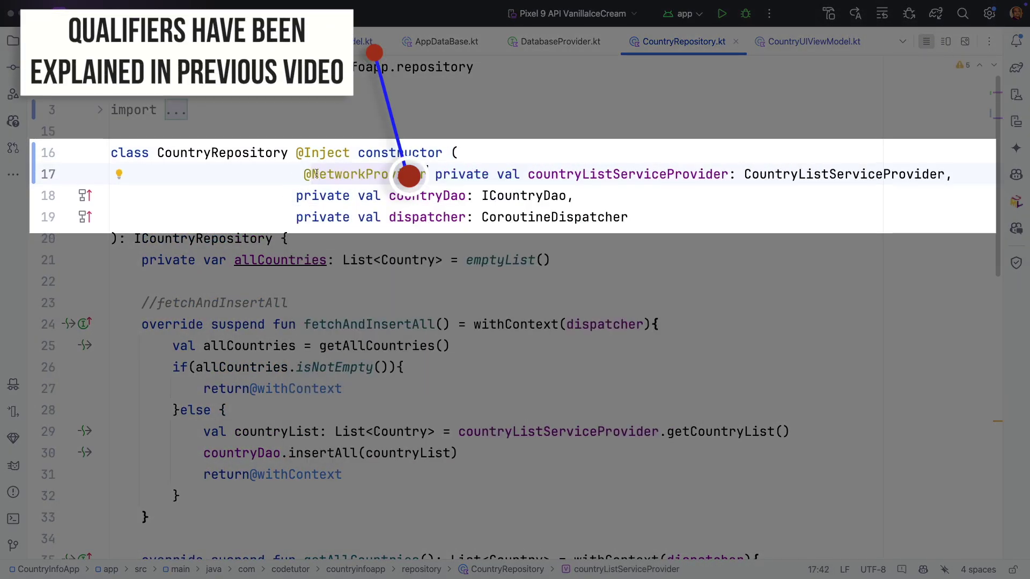
{"action": "double_click", "coordinate": [408, 175]}
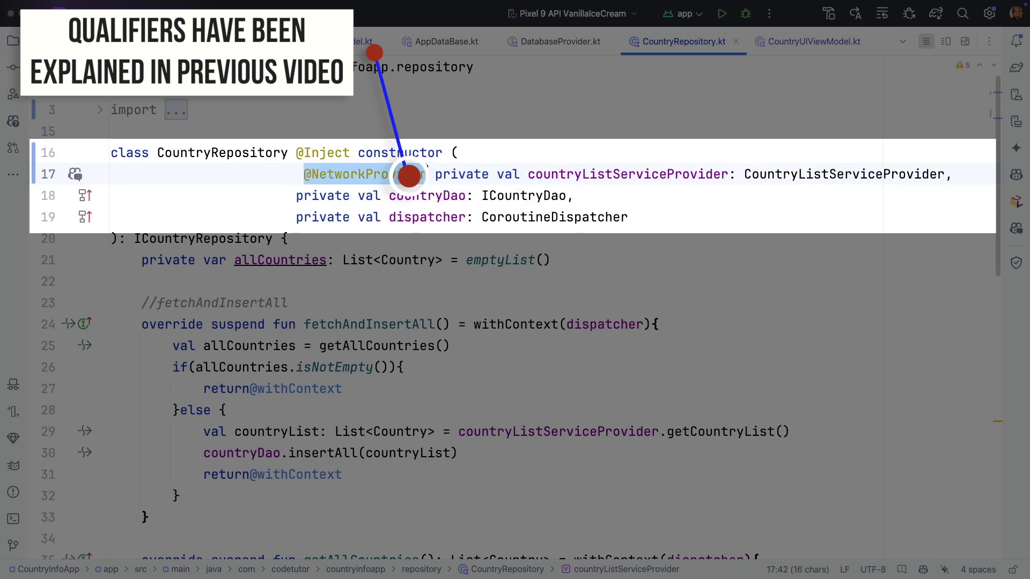
{"action": "left_click", "coordinate": [489, 153]}
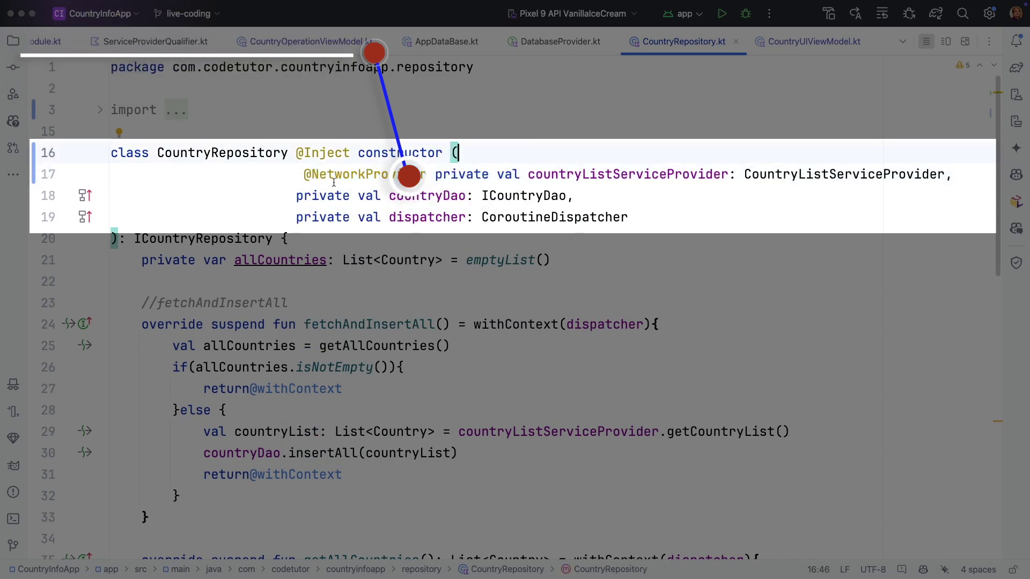
{"action": "key", "text": "Down"}
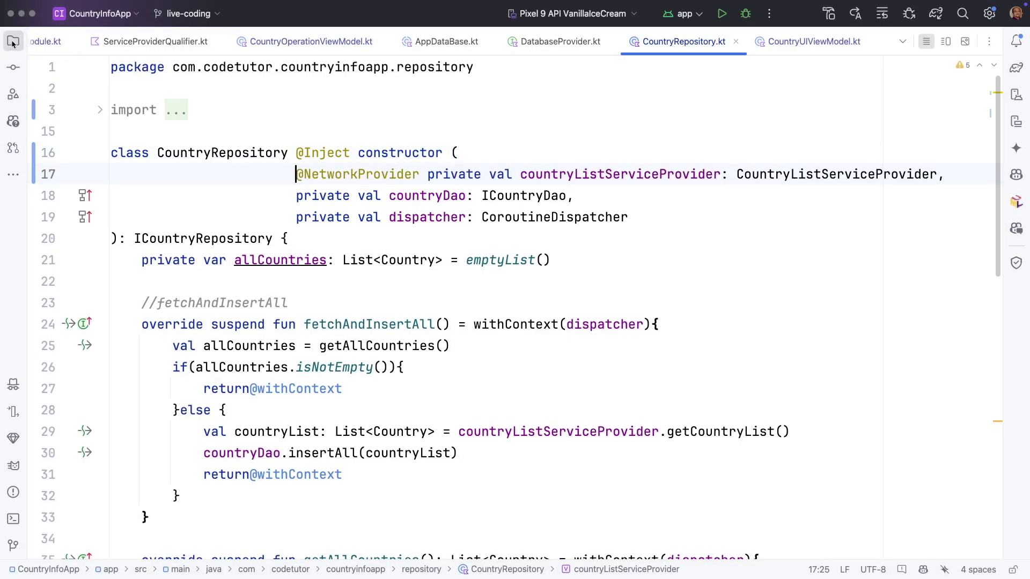
{"action": "key", "text": "alt+1"}
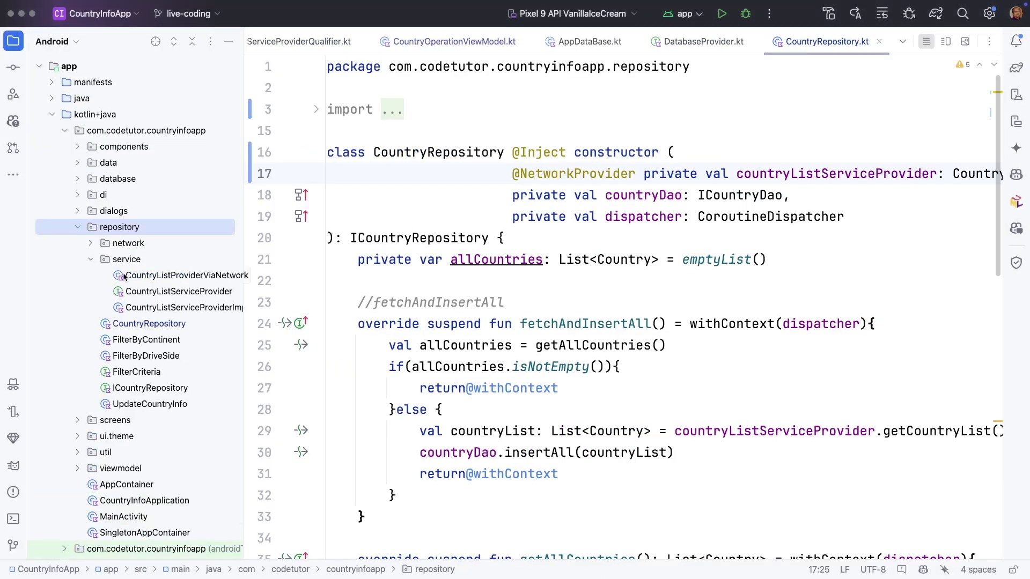
{"action": "left_click", "coordinate": [123, 276]}
{"action": "left_click", "coordinate": [466, 158]}
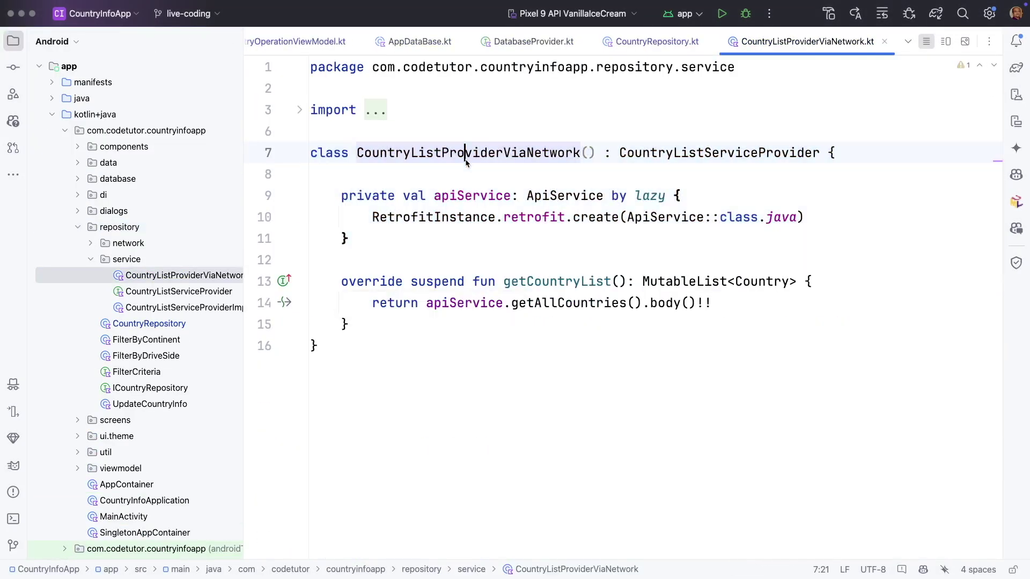
{"action": "left_click", "coordinate": [575, 152]}
{"action": "type", "text": "@Inje"}
{"action": "key", "text": "Return"}
{"action": "type", "text": "constructor("}
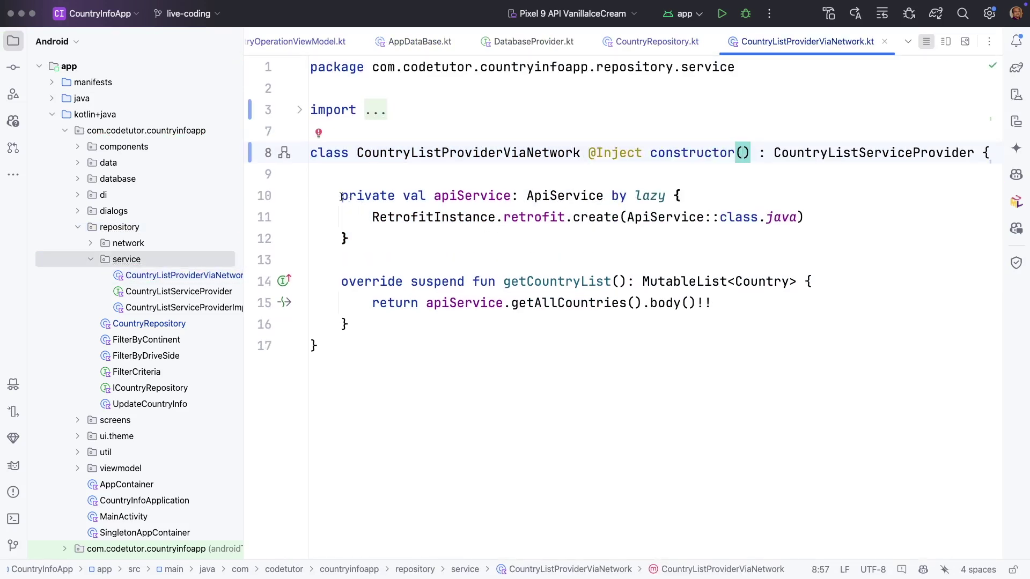
- Replace the lazy apiService block with 'private val apiService: ApiService' in the constructor
{"action": "left_click_drag", "start_coordinate": [341, 195], "coordinate": [347, 239]}
{"action": "key", "text": "BackSpace"}
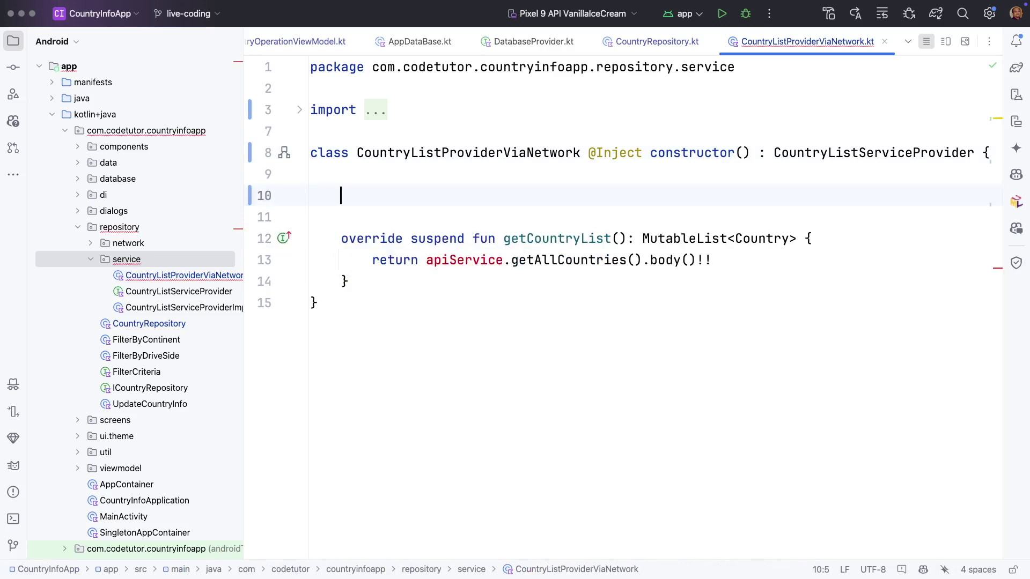
{"action": "key", "text": "BackSpace"}
{"action": "left_click", "coordinate": [741, 153]}
{"action": "key", "text": "Return"}
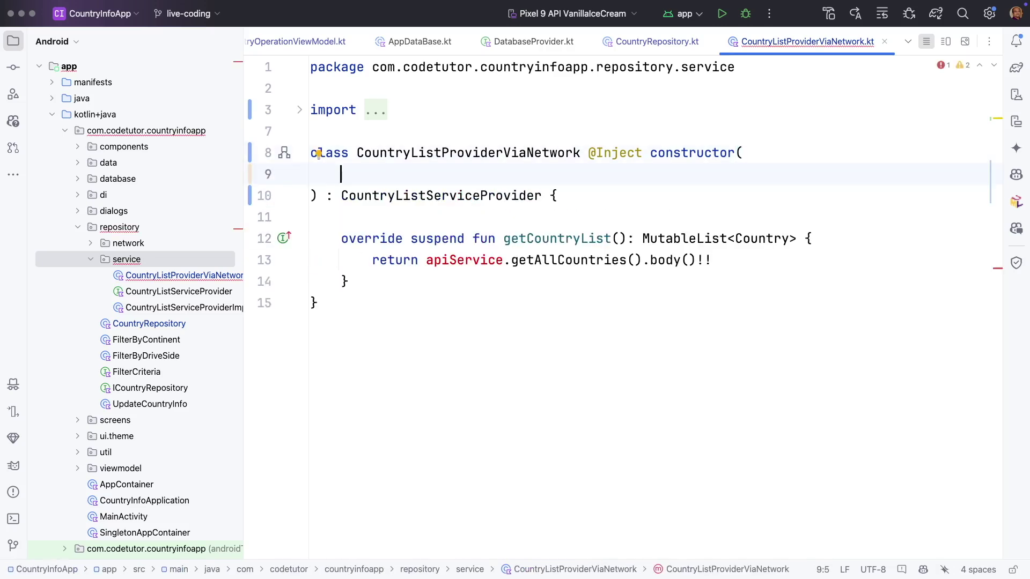
{"action": "type", "text": "private val apiService: ApiService"}
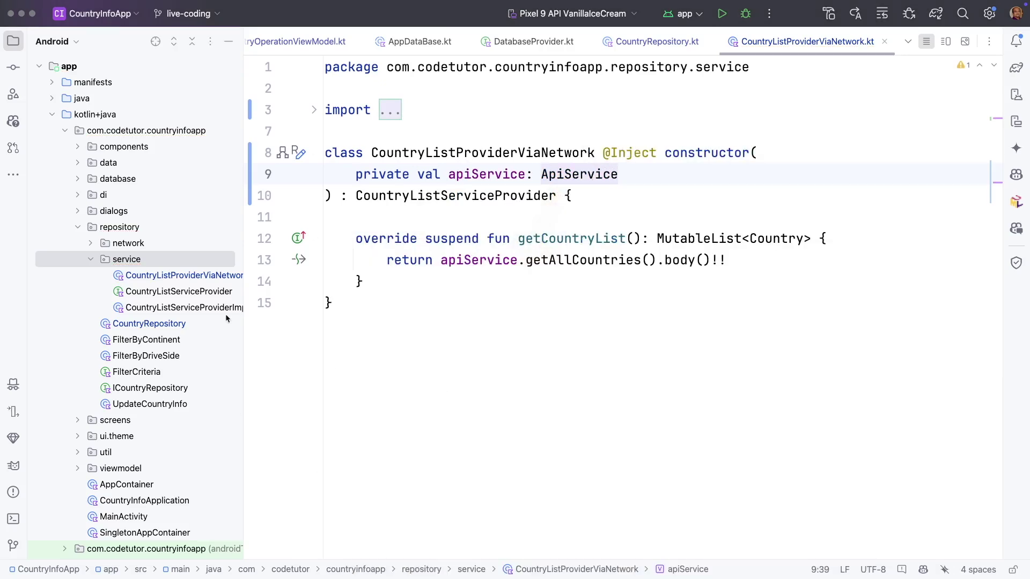
{"action": "left_click", "coordinate": [184, 308]}
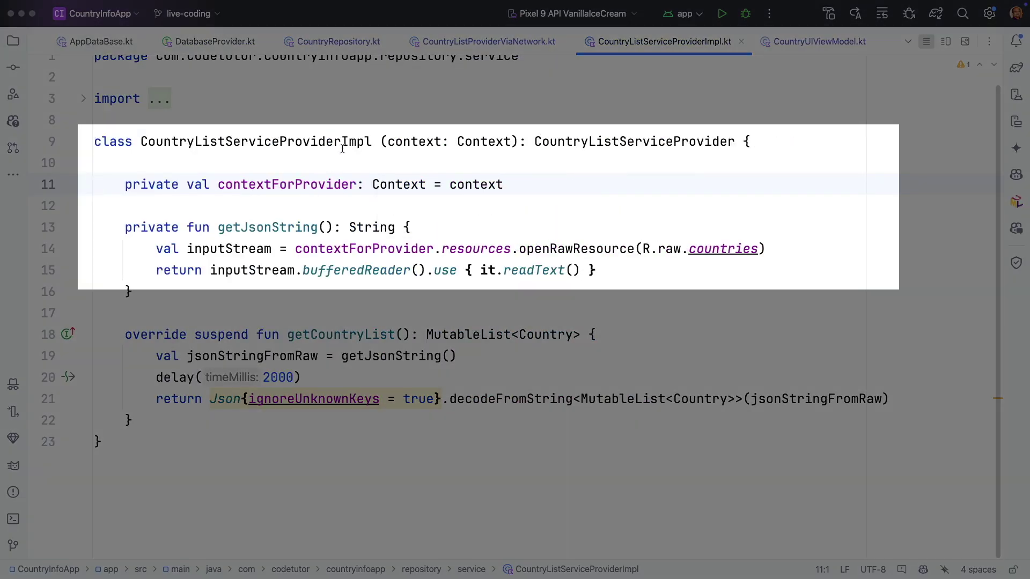
{"action": "left_click", "coordinate": [379, 142]}
{"action": "type", "text": "@In"}
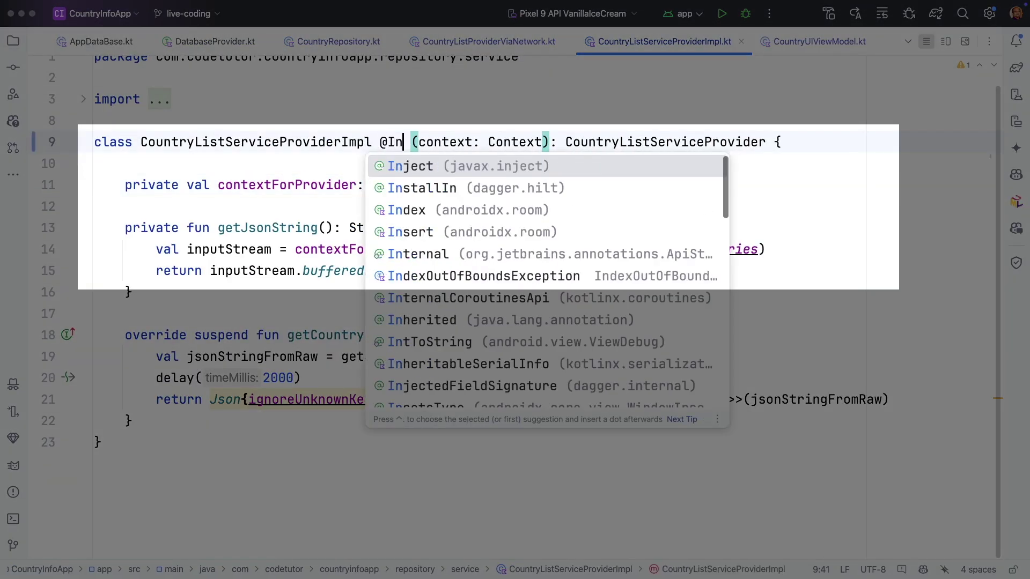
{"action": "key", "text": "Return"}
{"action": "type", "text": "con"}
{"action": "key", "text": "Return"}
- Delete contextForProvider, use context in getJsonString, and make the parameter 'private val'
{"action": "left_click", "coordinate": [503, 184]}
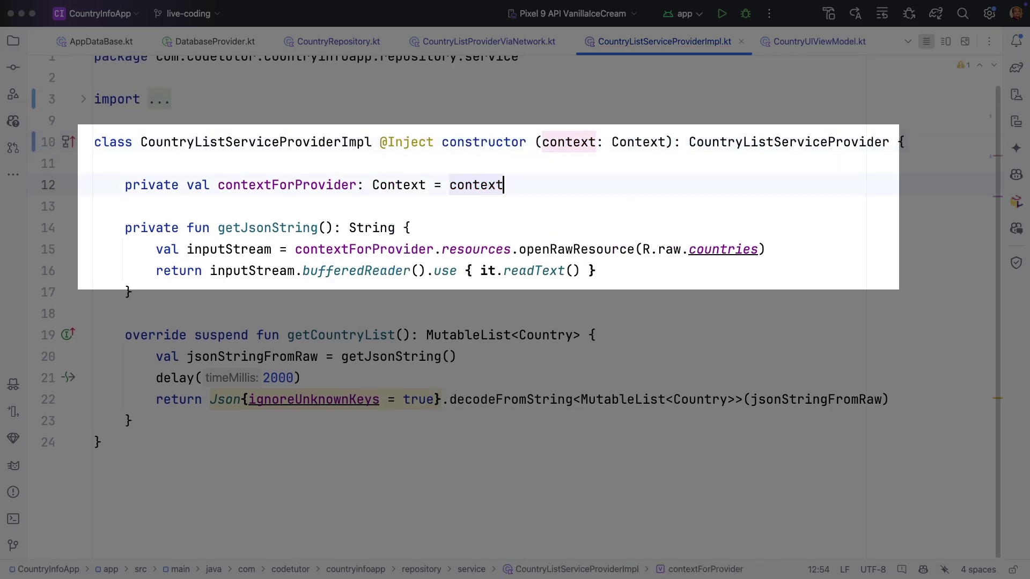
{"action": "key", "text": "shift+Home"}
{"action": "key", "text": "BackSpace"}
{"action": "key", "text": "BackSpace"}
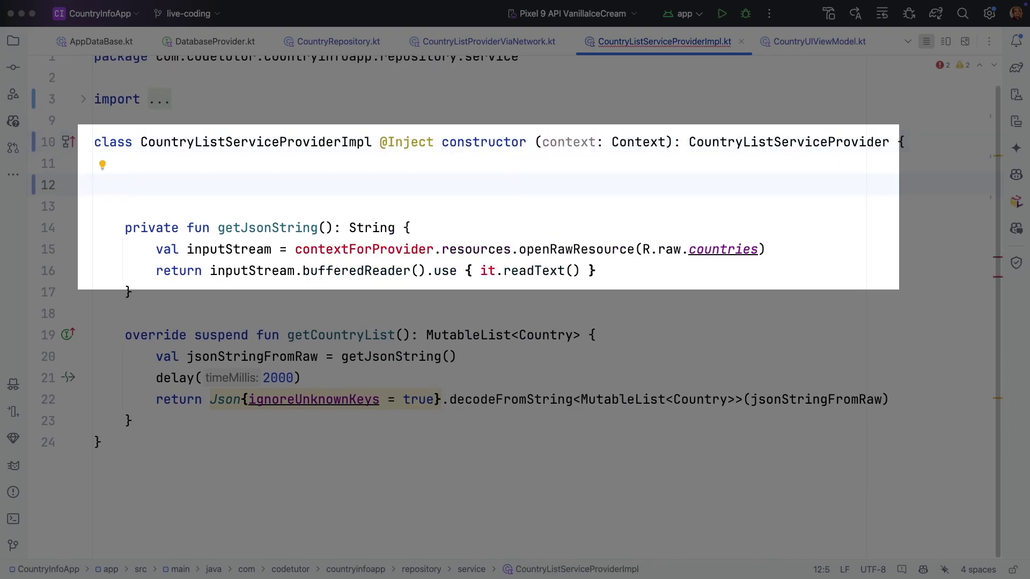
{"action": "double_click", "coordinate": [568, 142]}
{"action": "double_click", "coordinate": [360, 239]}
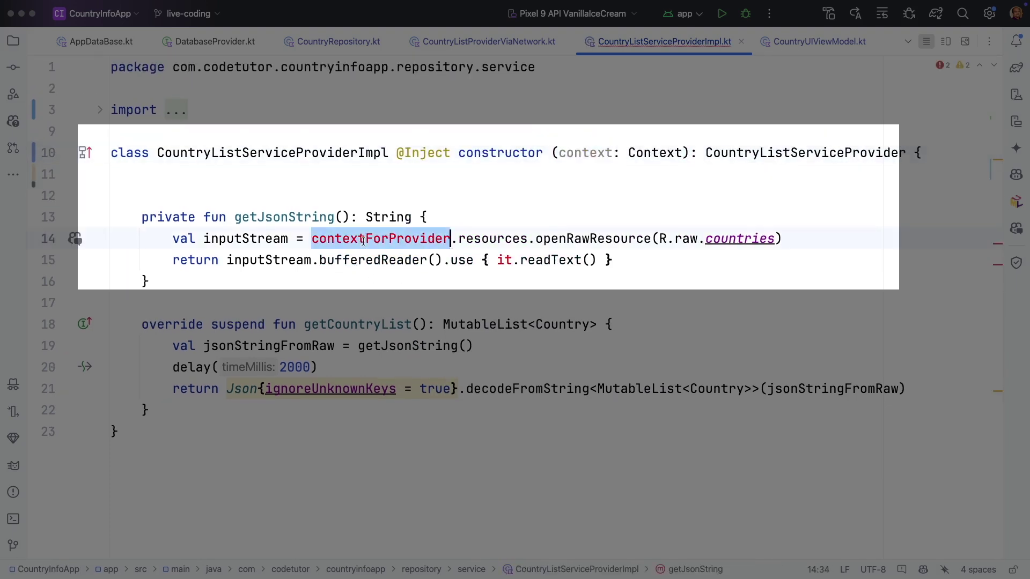
{"action": "type", "text": "context"}
{"action": "left_click", "coordinate": [557, 152]}
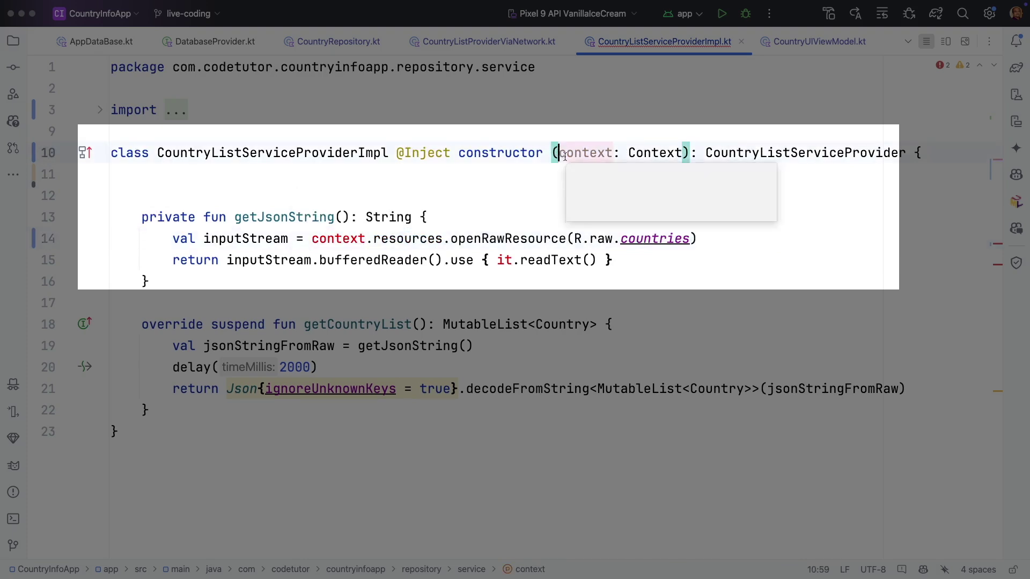
{"action": "type", "text": "private val"}
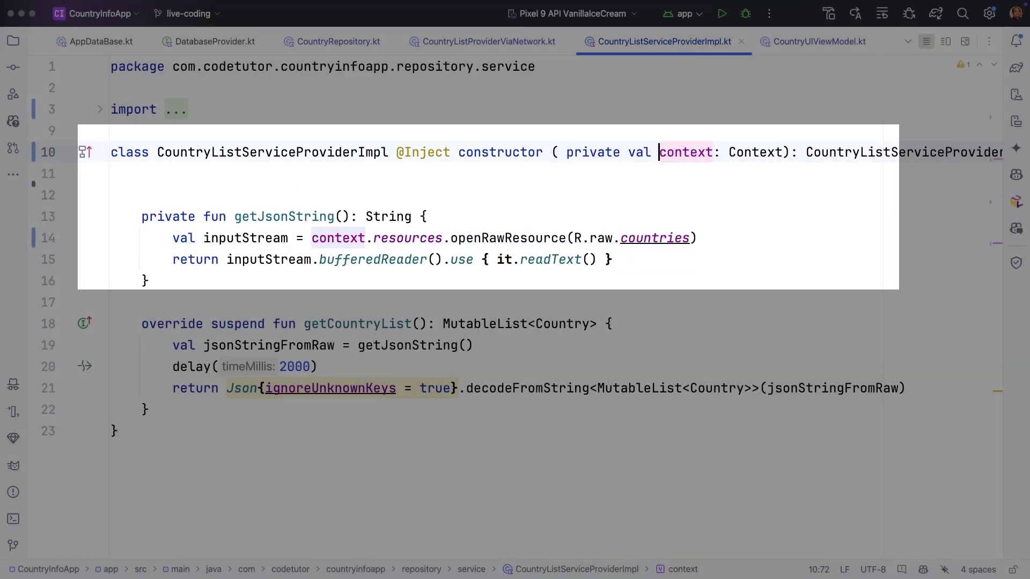
{"action": "key", "text": "Return"}
{"action": "left_click", "coordinate": [12, 40]}
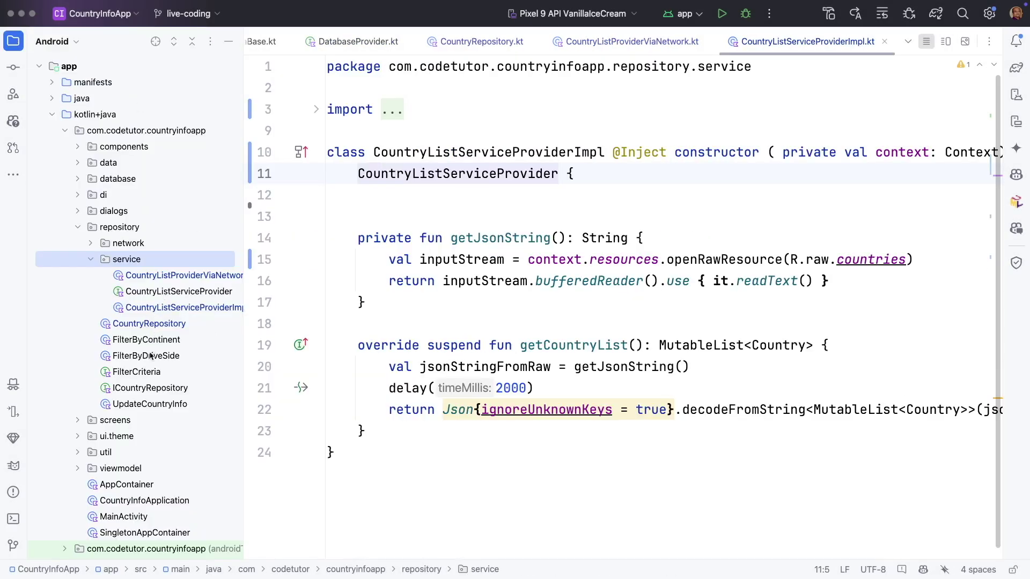
- Expand the screens folder and check MainScreen.kt's two view model parameters
{"action": "key", "text": "Left"}
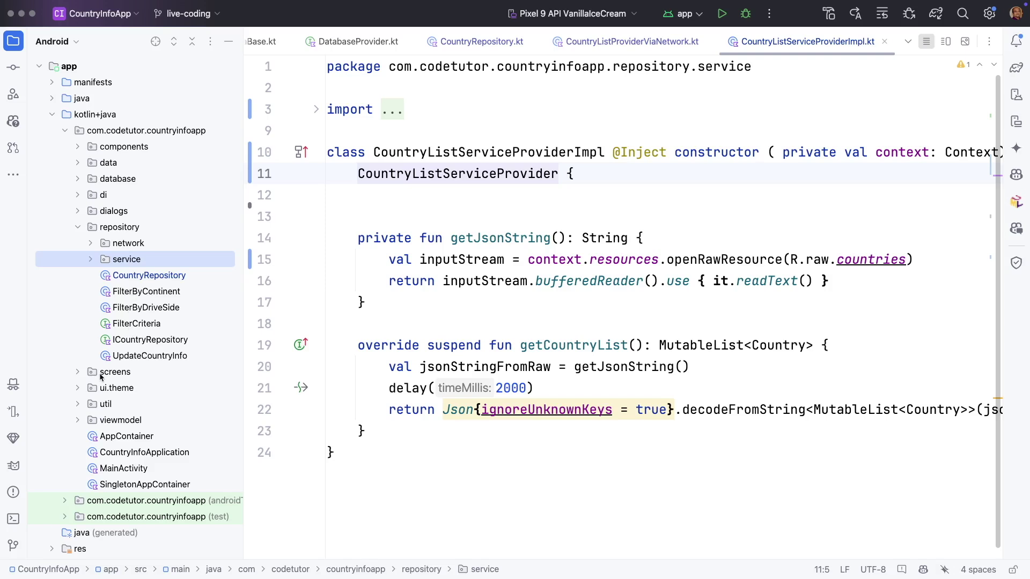
{"action": "left_click", "coordinate": [78, 372]}
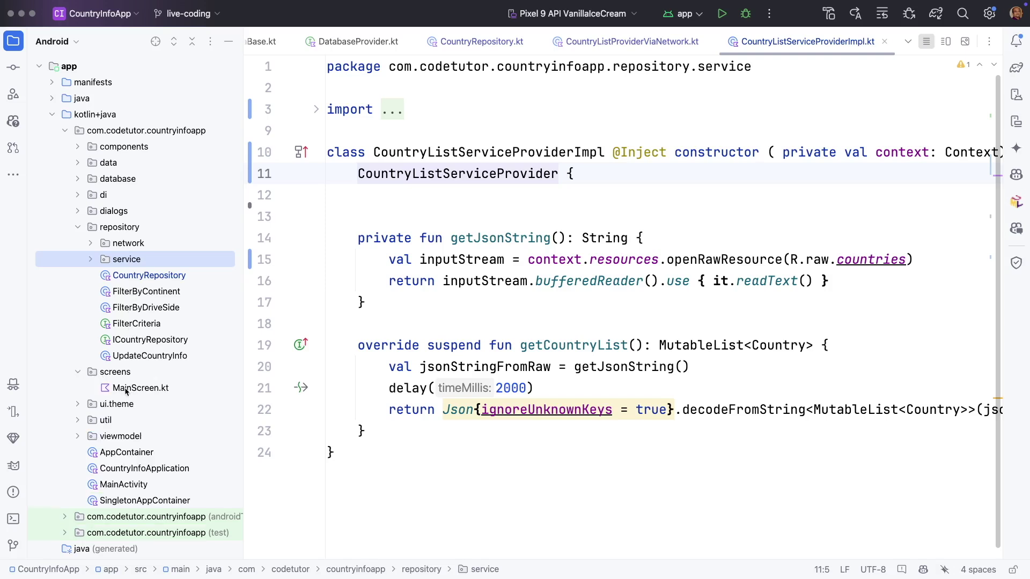
{"action": "left_click", "coordinate": [126, 389]}
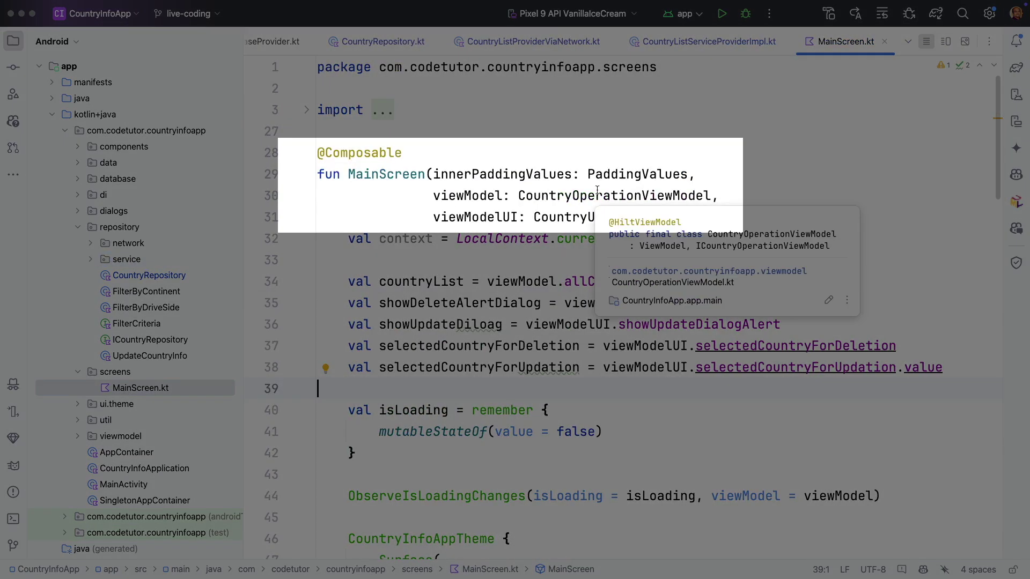
{"action": "left_click_drag", "start_coordinate": [432, 195], "coordinate": [696, 217]}
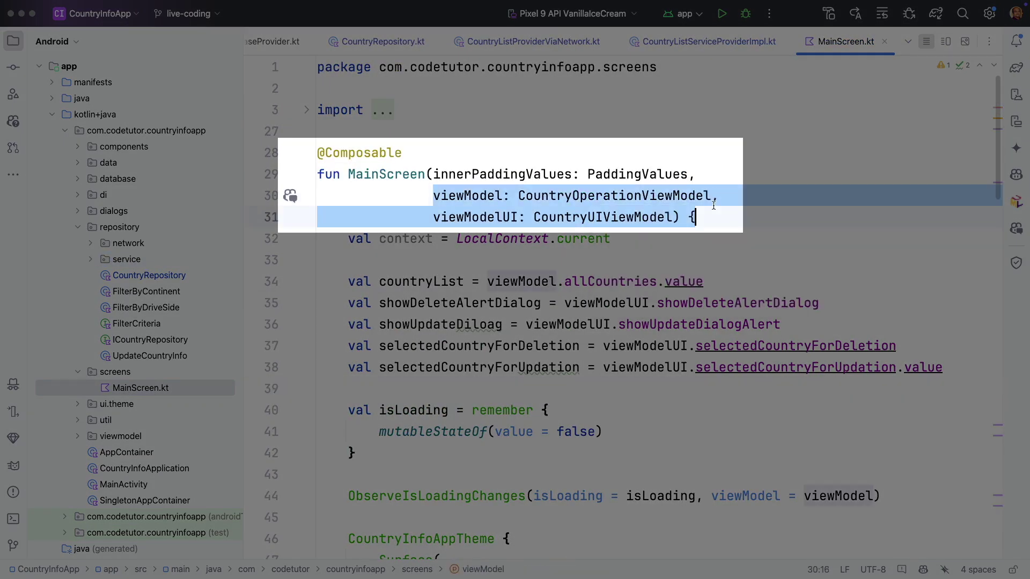
{"action": "left_click", "coordinate": [644, 120]}
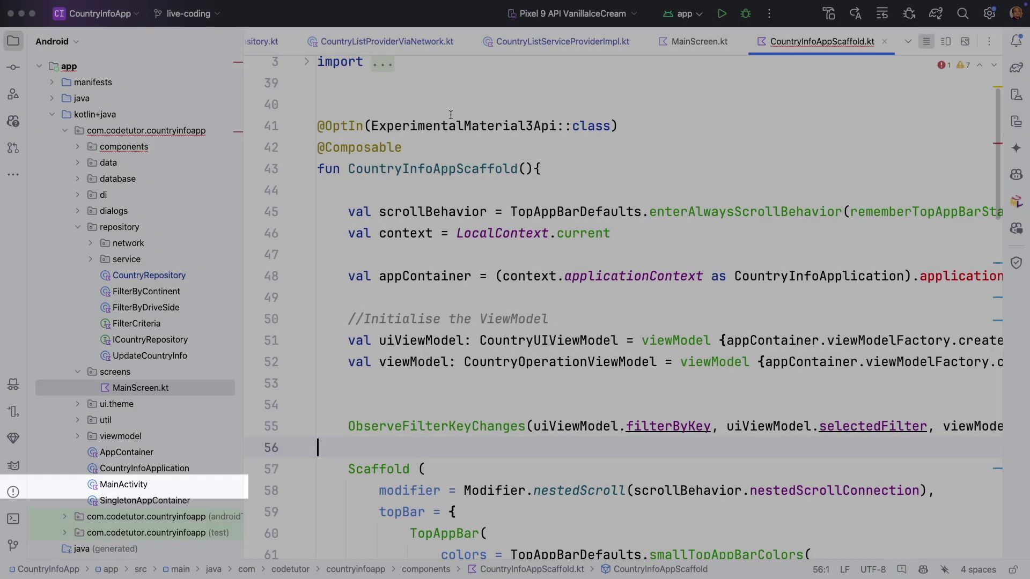
{"action": "scroll", "coordinate": [362, 314], "scroll_direction": "down", "scroll_amount": 10}
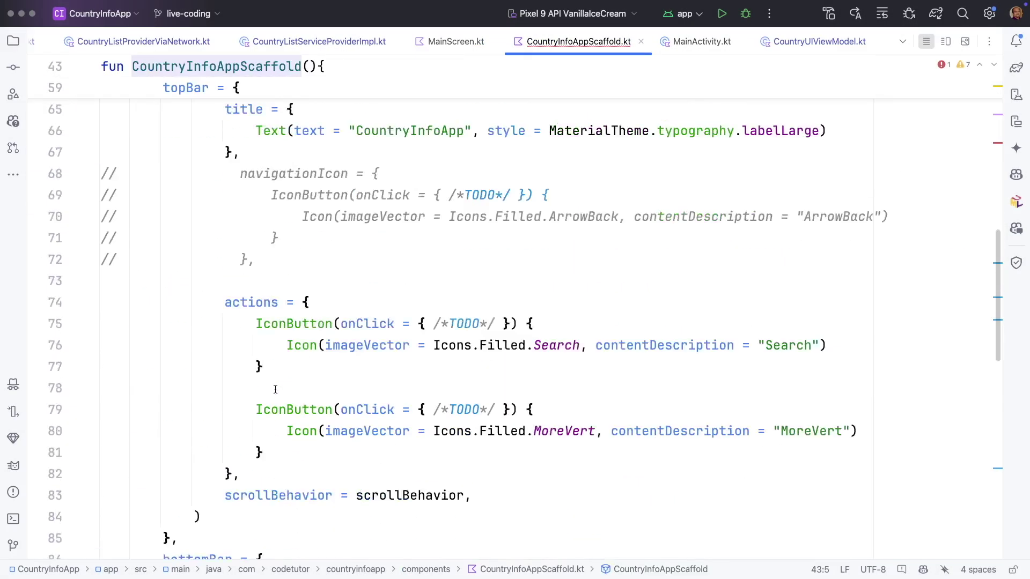
{"action": "scroll", "coordinate": [363, 314], "scroll_direction": "down", "scroll_amount": 10}
{"action": "scroll", "coordinate": [321, 362], "scroll_direction": "down", "scroll_amount": 10}
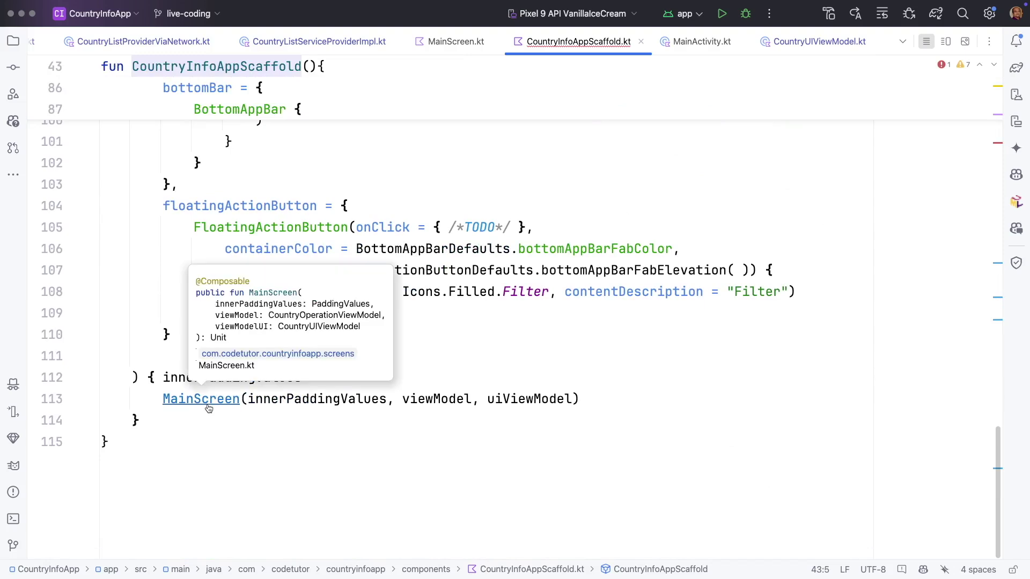
- In CountryInfoAppScaffold, inspect the viewModel and uiViewModel arguments and the appContainer line
{"action": "double_click", "coordinate": [432, 399]}
{"action": "double_click", "coordinate": [527, 397]}
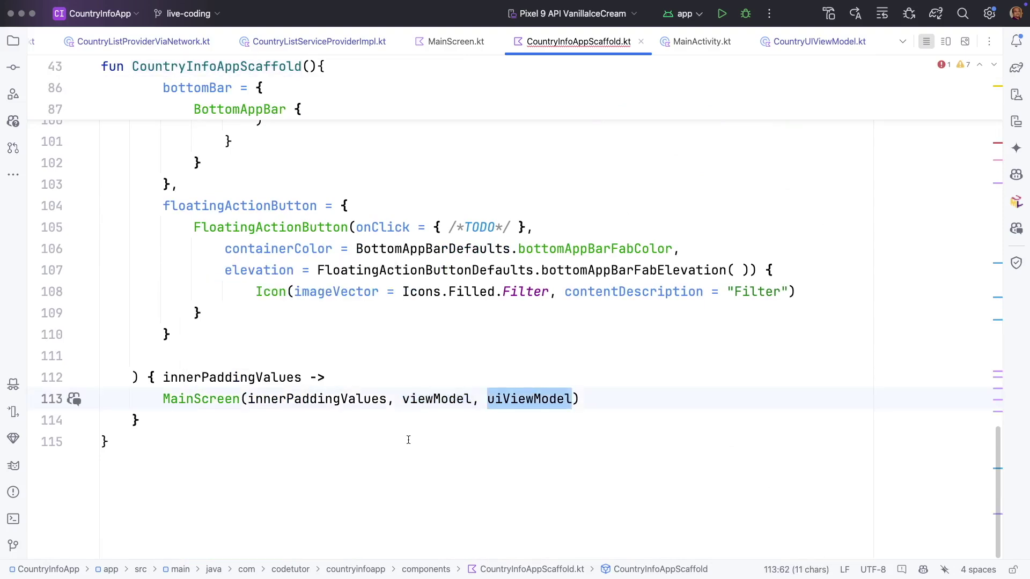
{"action": "scroll", "coordinate": [443, 400], "scroll_direction": "up", "scroll_amount": 10}
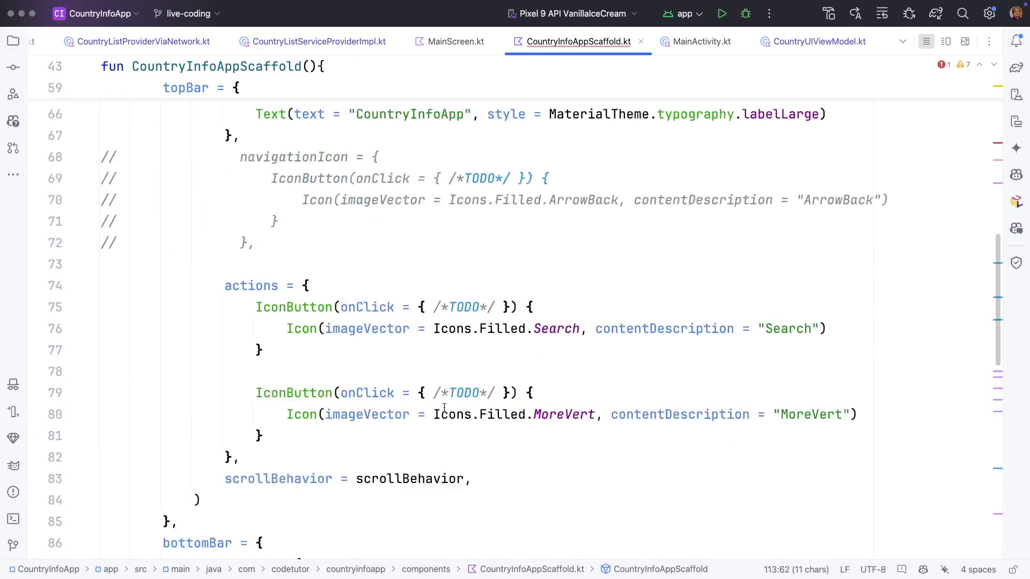
{"action": "scroll", "coordinate": [442, 399], "scroll_direction": "up", "scroll_amount": 10}
{"action": "left_click", "coordinate": [132, 324]}
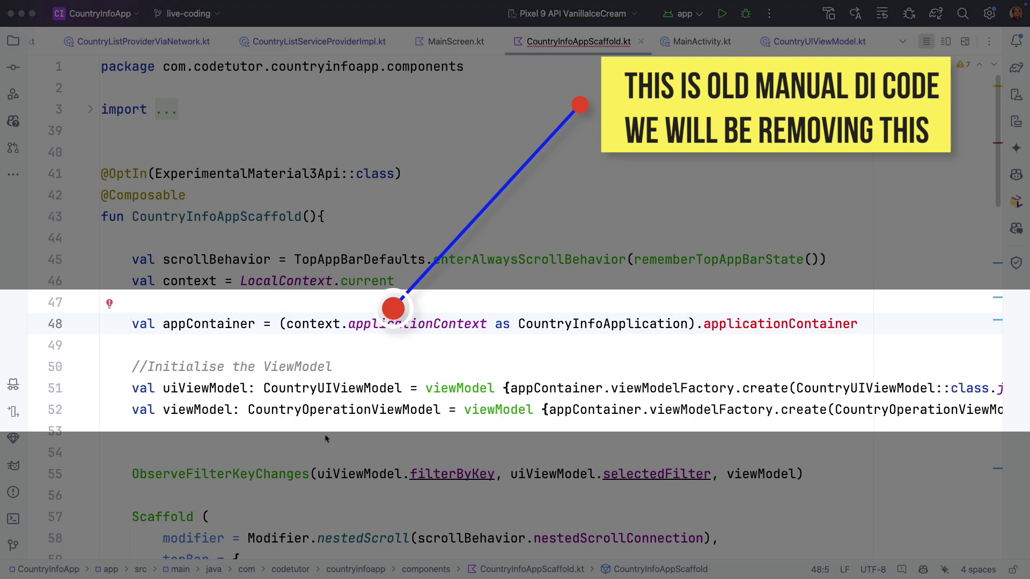
- Delete the 'val appContainer = ...' line and its leftover blank lines
{"action": "left_click_drag", "start_coordinate": [859, 323], "coordinate": [132, 323]}
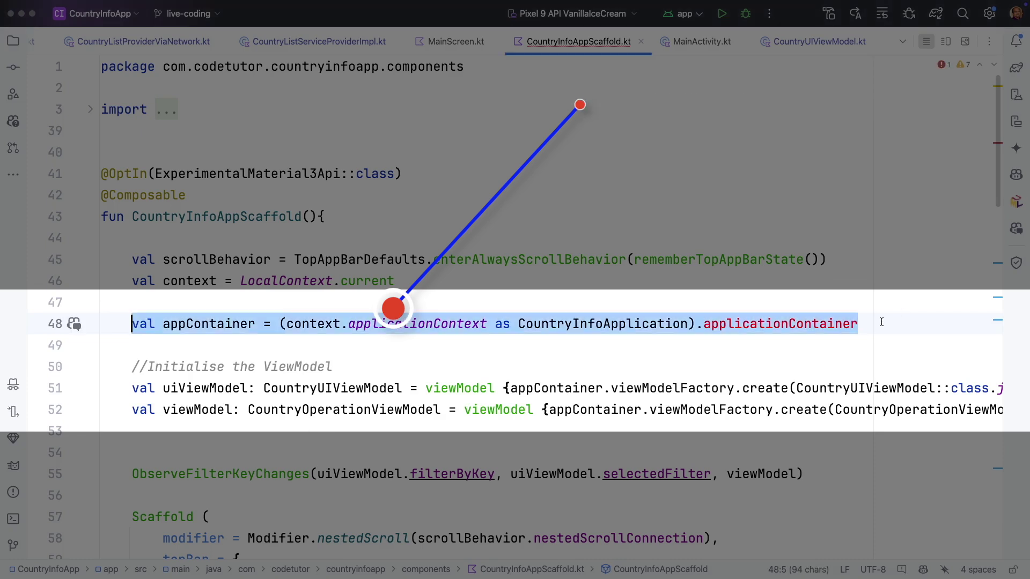
{"action": "key", "text": "BackSpace"}
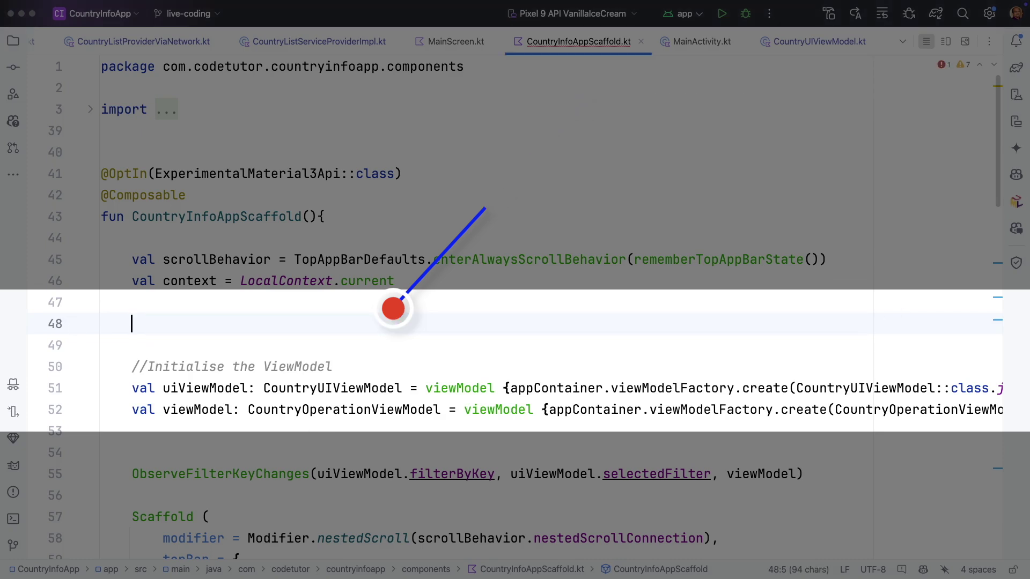
{"action": "key", "text": "BackSpace"}
{"action": "key", "text": "BackSpace"}
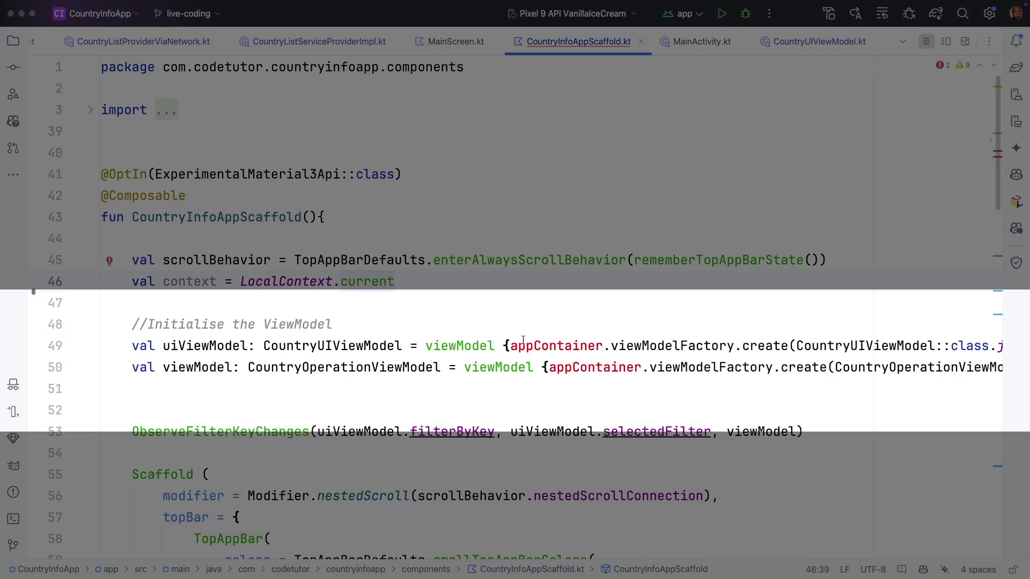
- Remove the factory-based initializers from the uiViewModel and viewModel declarations
{"action": "left_click", "coordinate": [423, 347]}
{"action": "key", "text": "shift+End"}
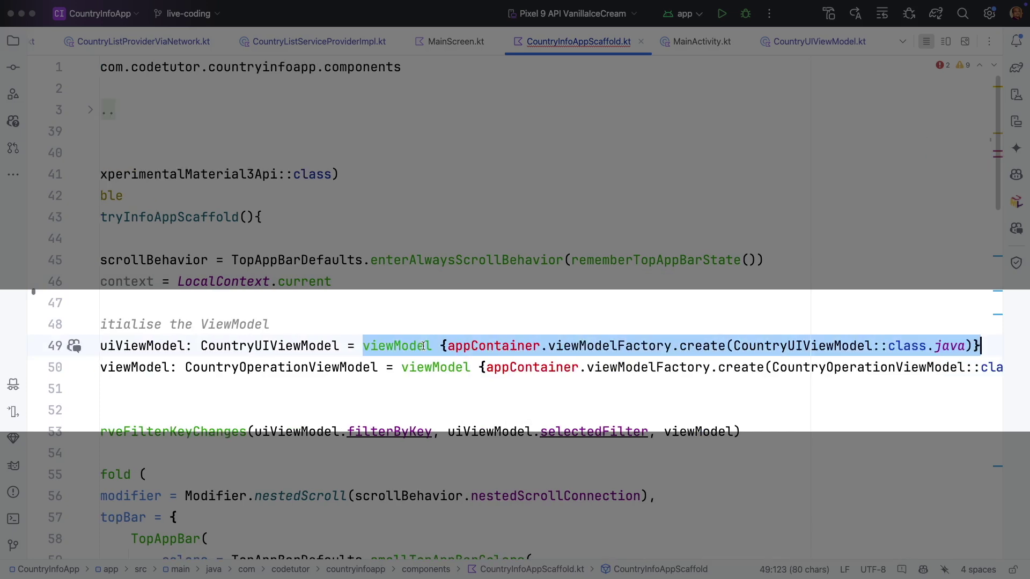
{"action": "key", "text": "BackSpace"}
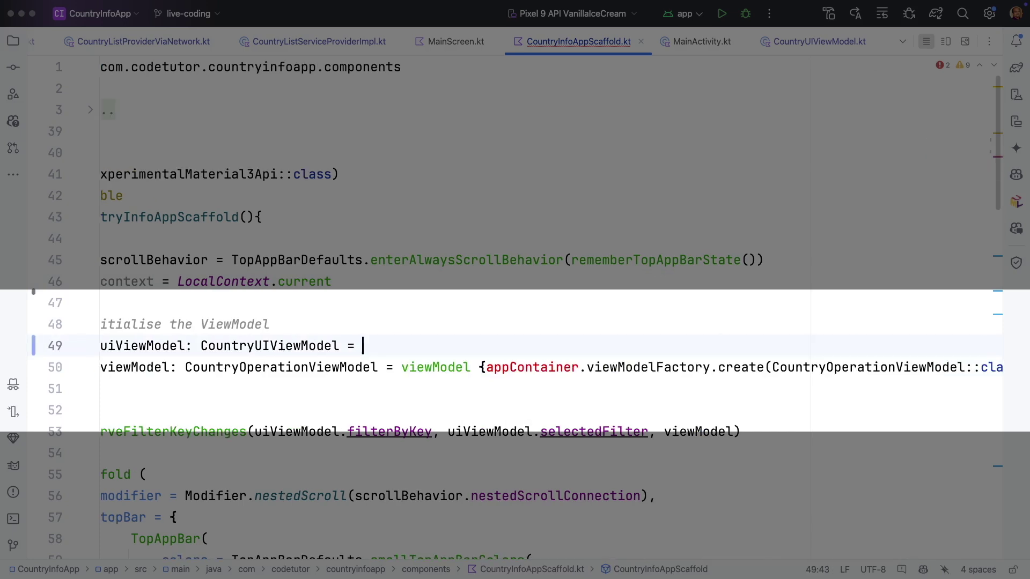
{"action": "left_click", "coordinate": [402, 368]}
{"action": "key", "text": "shift+End"}
{"action": "key", "text": "BackSpace"}
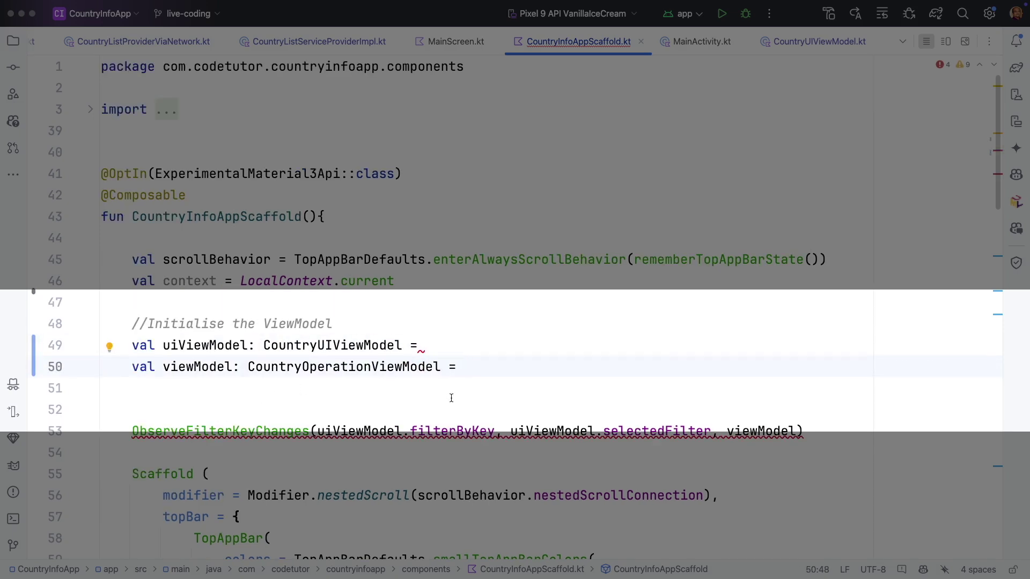
{"action": "key", "text": "alt+1"}
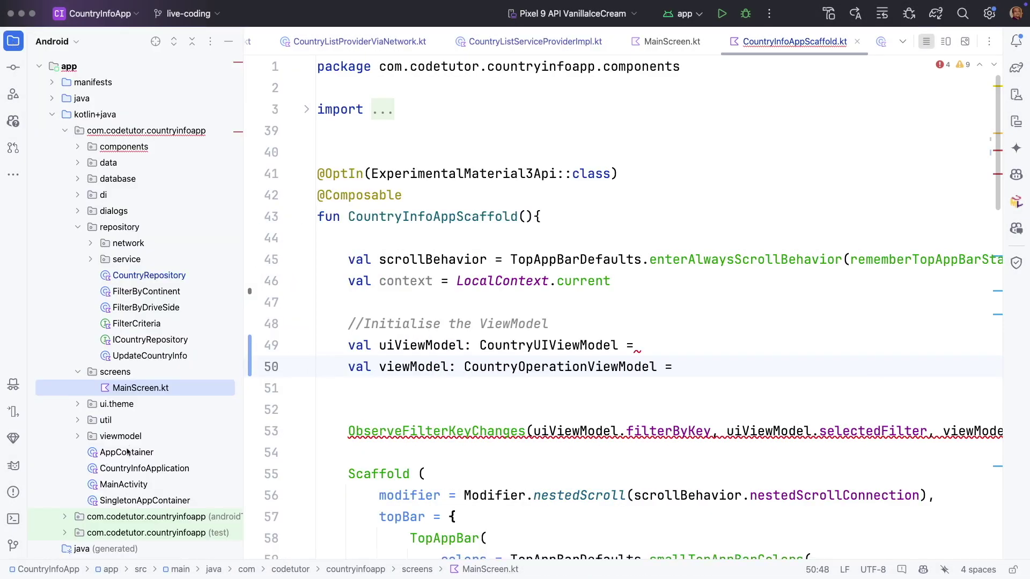
{"action": "left_click", "coordinate": [79, 436]}
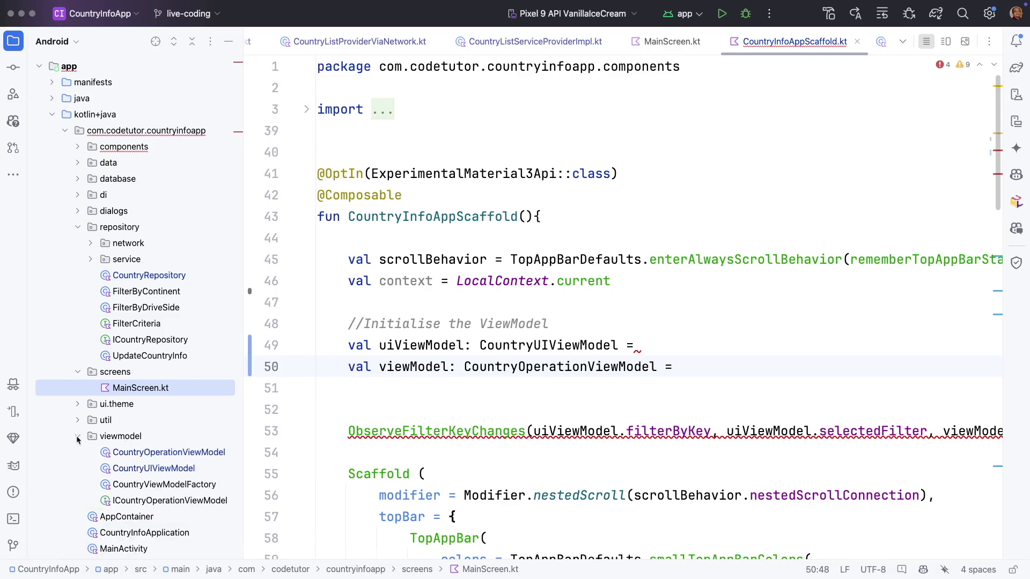
{"action": "left_click", "coordinate": [153, 468]}
{"action": "left_click_drag", "start_coordinate": [419, 152], "coordinate": [310, 152]}
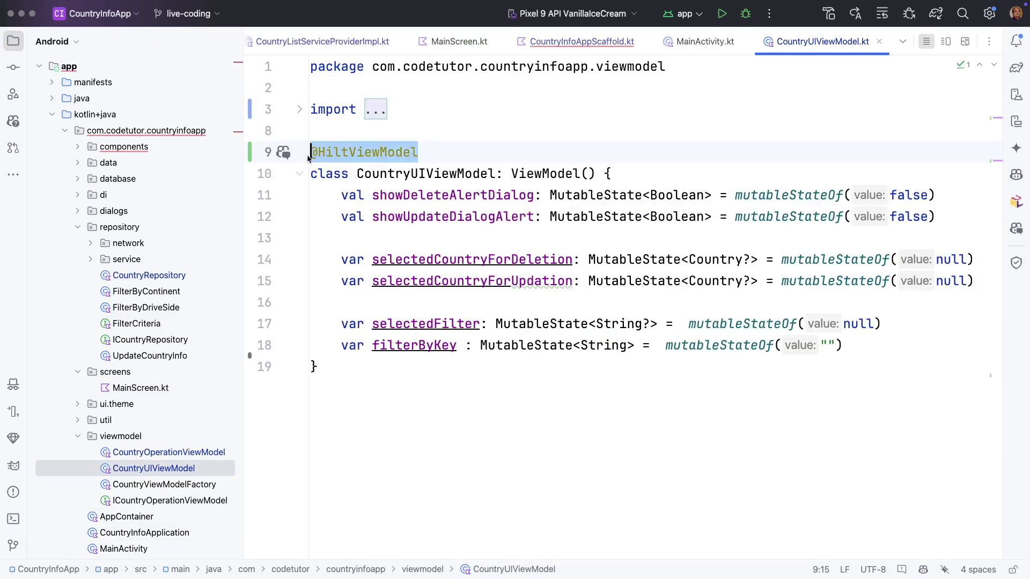
{"action": "left_click", "coordinate": [501, 174]}
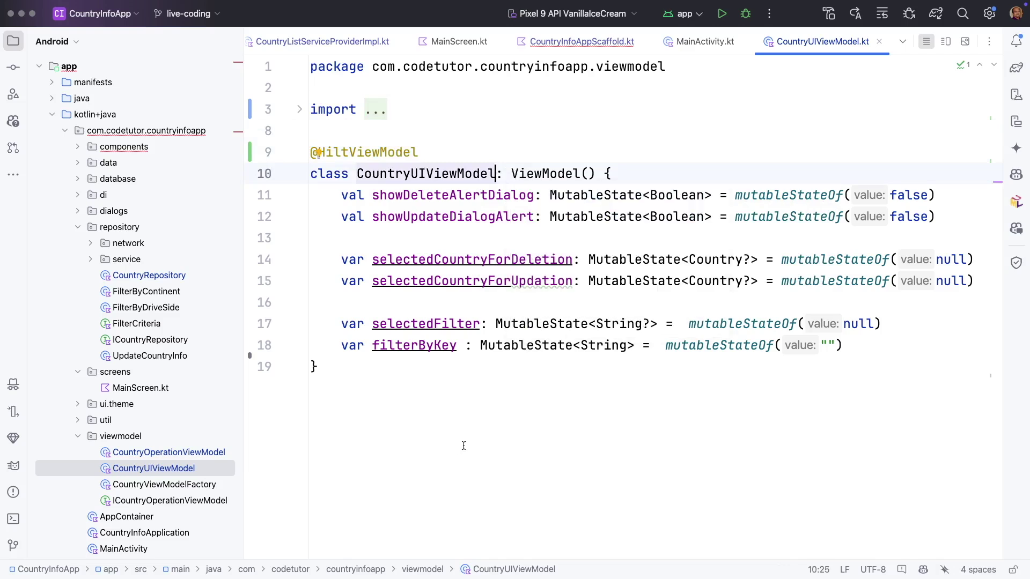
{"action": "type", "text": "@In"}
{"action": "key", "text": "Tab"}
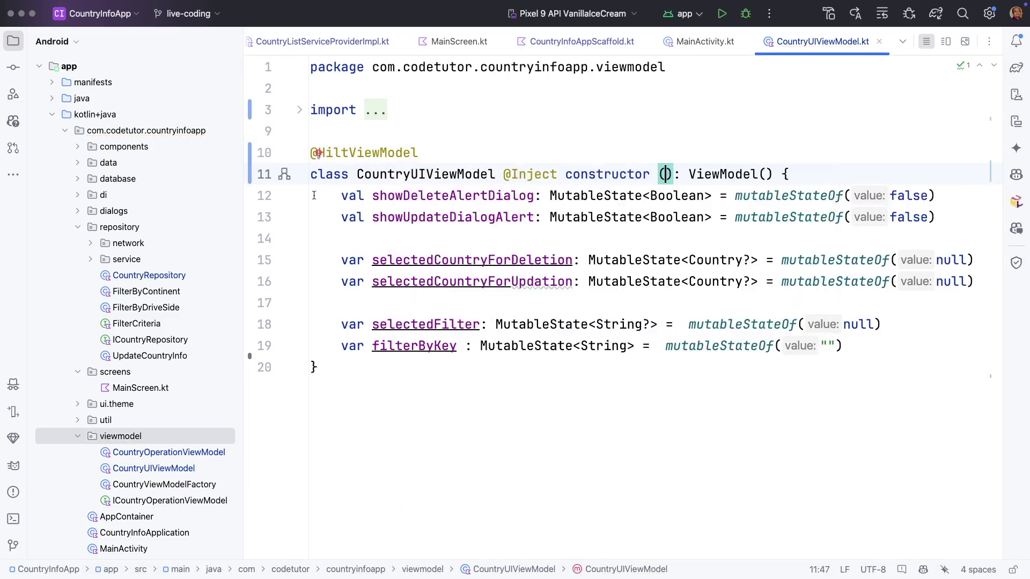
{"action": "left_click", "coordinate": [177, 452]}
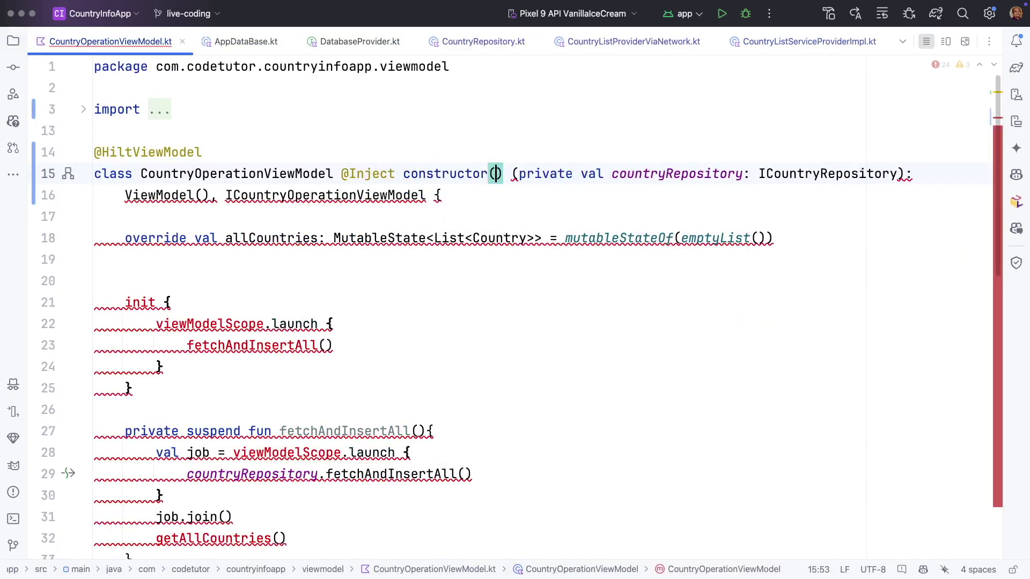
{"action": "key", "text": "BackSpace"}
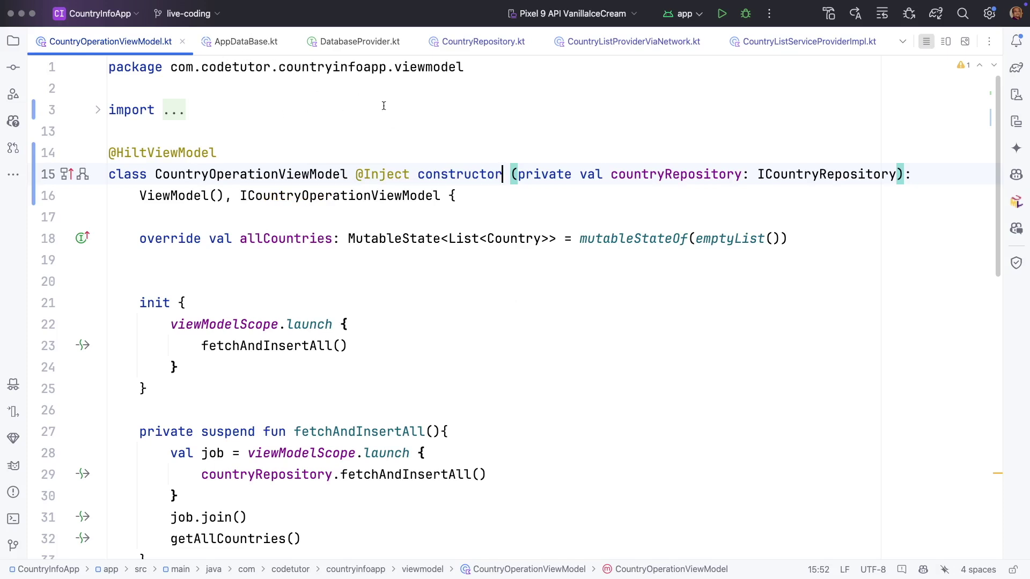
- Open CountryInfoAppScaffold.kt and add uiViewModel and viewModel function parameters
{"action": "key", "text": "shift"}
{"action": "key", "text": "shift"}
{"action": "type", "text": "Sca"}
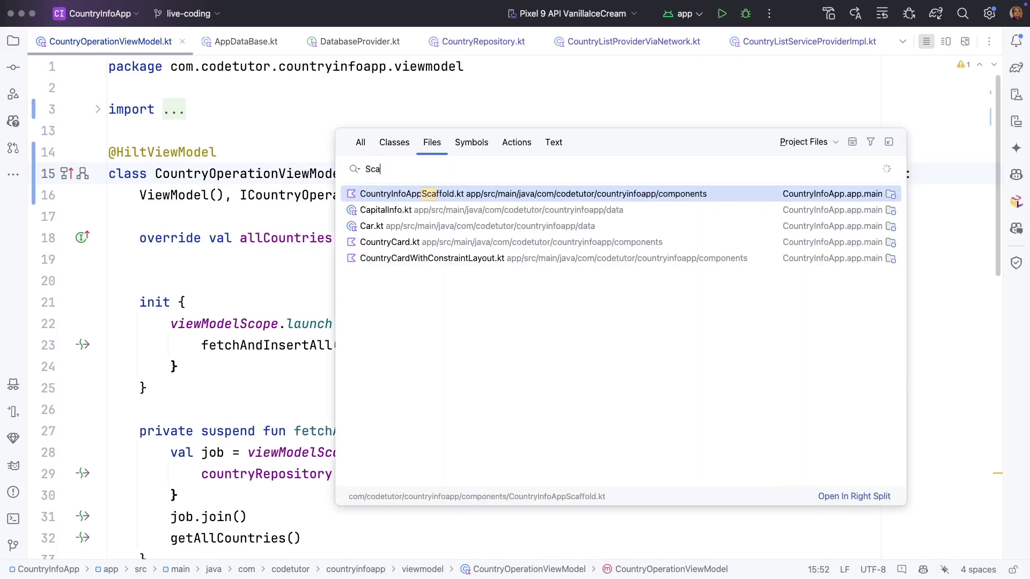
{"action": "key", "text": "Return"}
{"action": "left_click", "coordinate": [309, 217]}
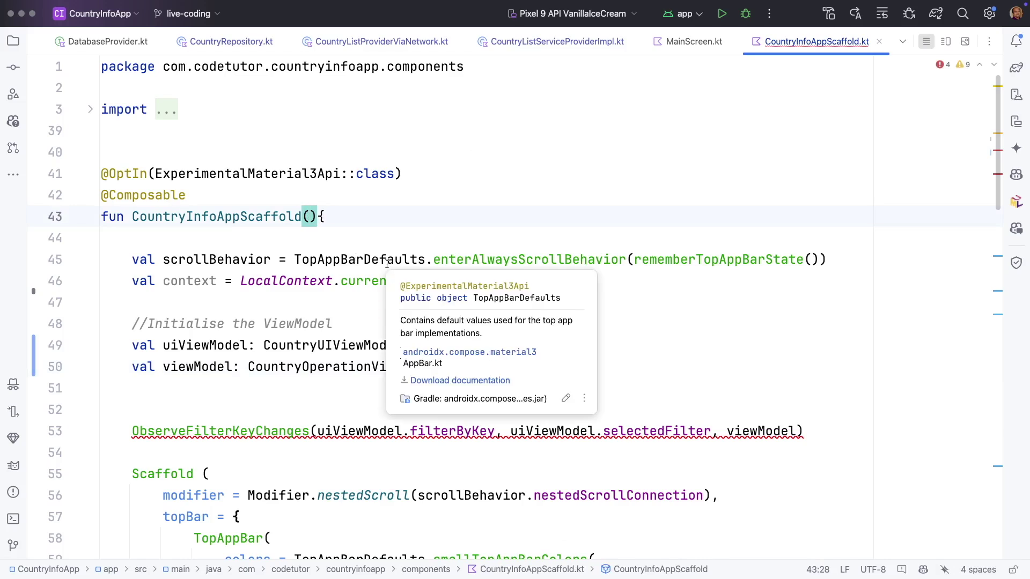
{"action": "mouse_move", "coordinate": [205, 345]}
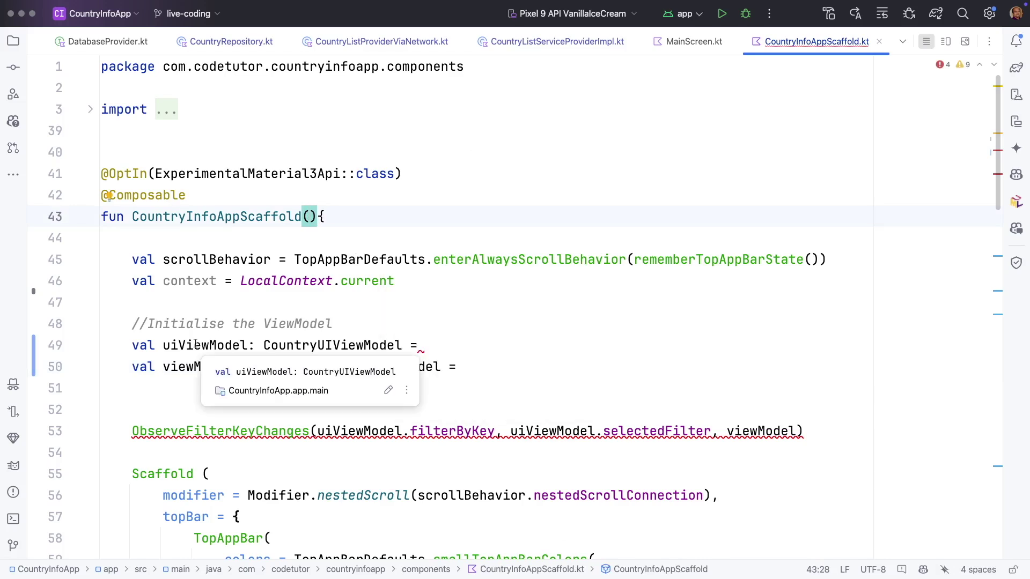
- Comment out the old uiViewModel and viewModel declarations, then open MainActivity.kt
{"action": "double_click", "coordinate": [196, 345]}
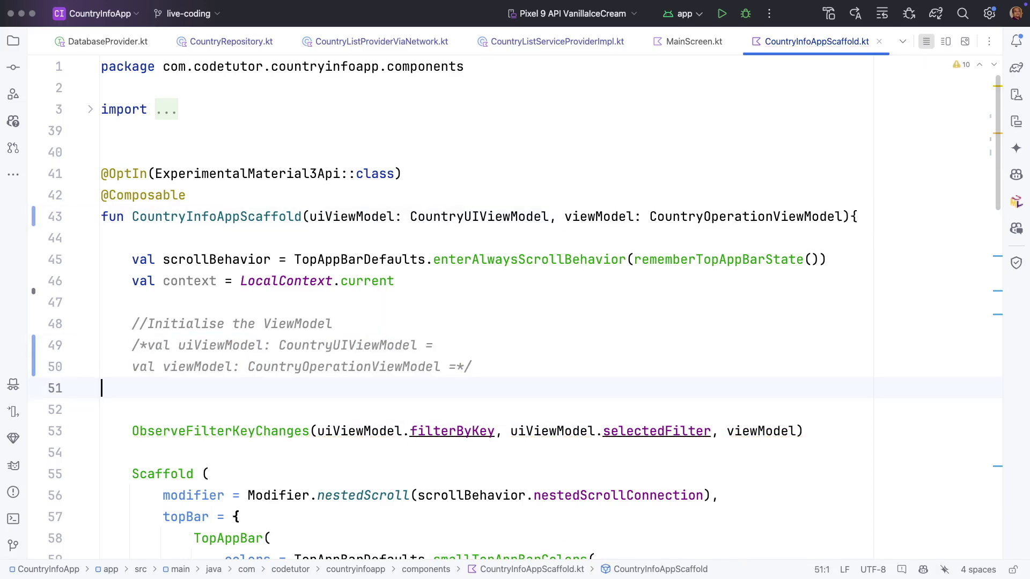
{"action": "key", "text": "BackSpace"}
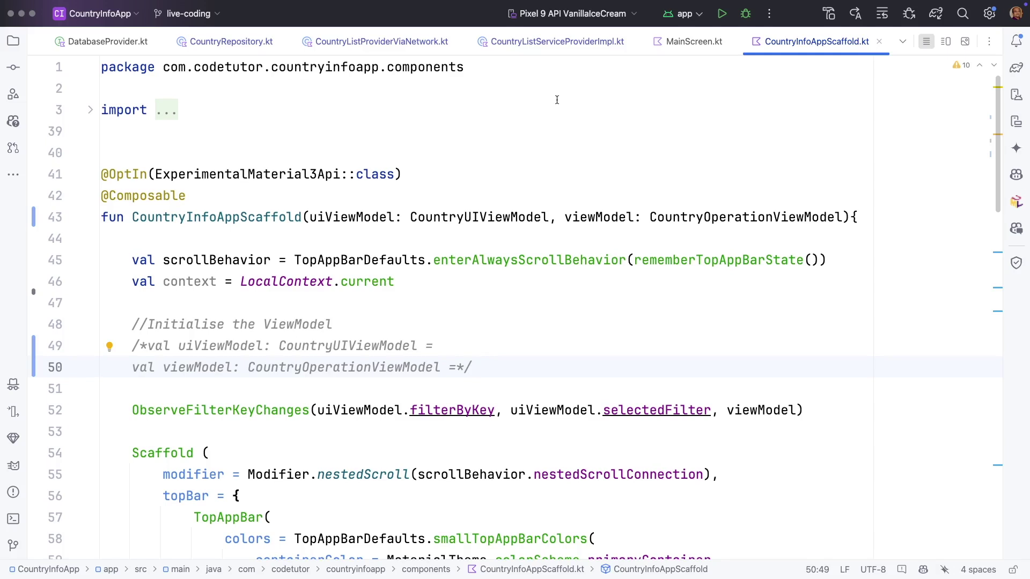
{"action": "key", "text": "shift"}
{"action": "key", "text": "shift"}
{"action": "type", "text": "Main"}
{"action": "key", "text": "Return"}
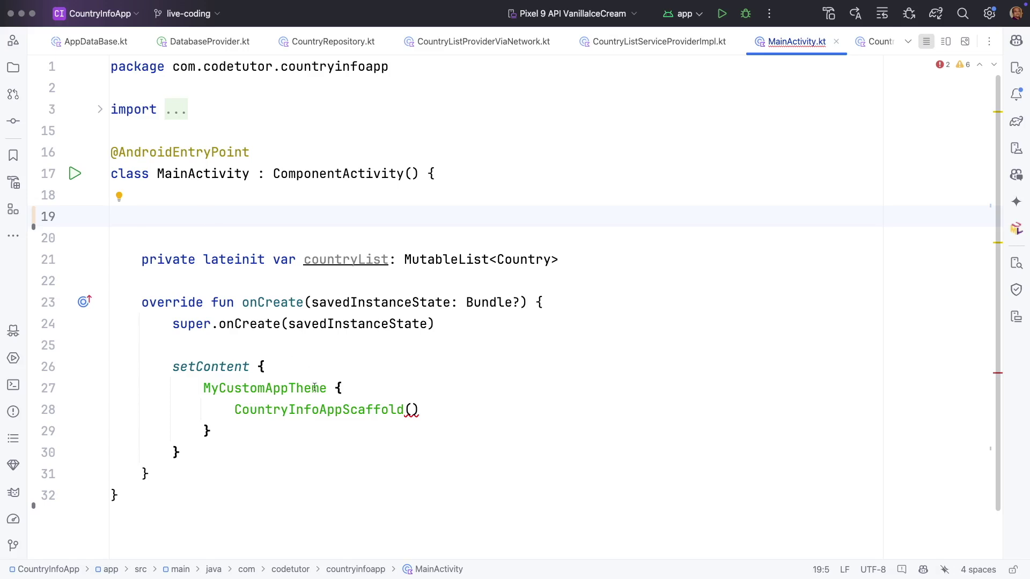
- Declare countryUIViewModel and operationViewModel properties in MainActivity using 'by viewModels()'
{"action": "double_click", "coordinate": [318, 412]}
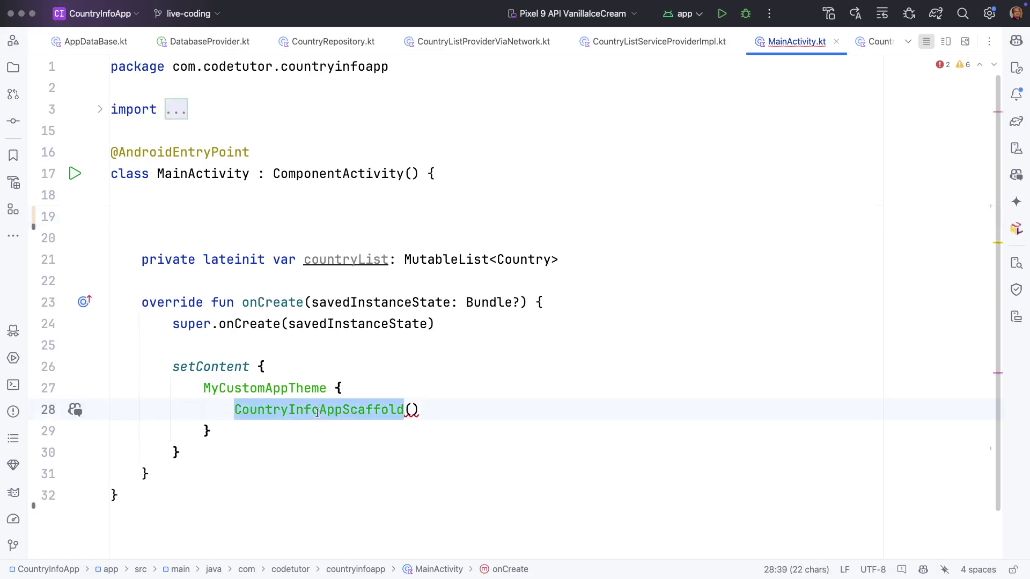
{"action": "left_click", "coordinate": [179, 211]}
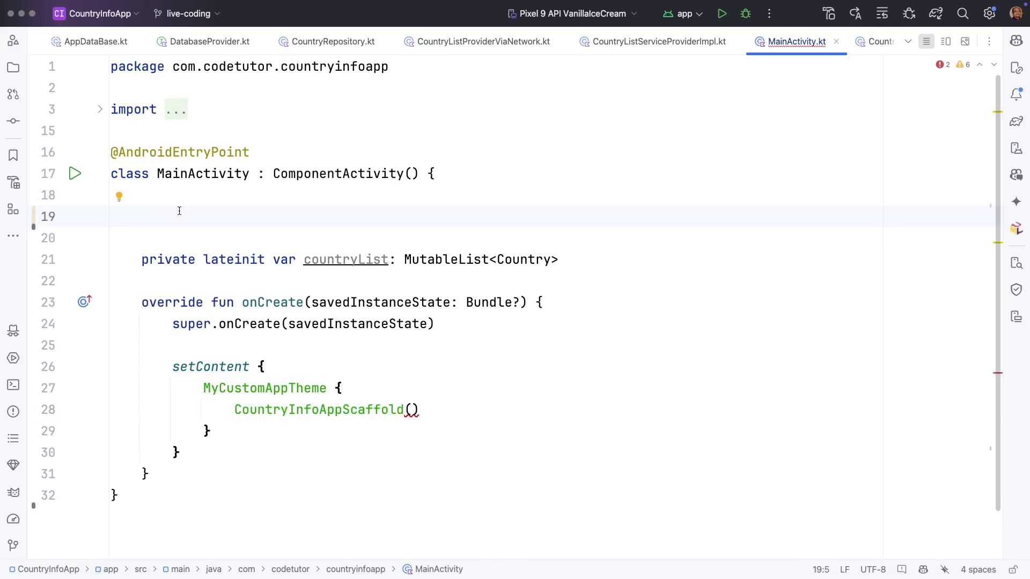
{"action": "type", "text": "pri"}
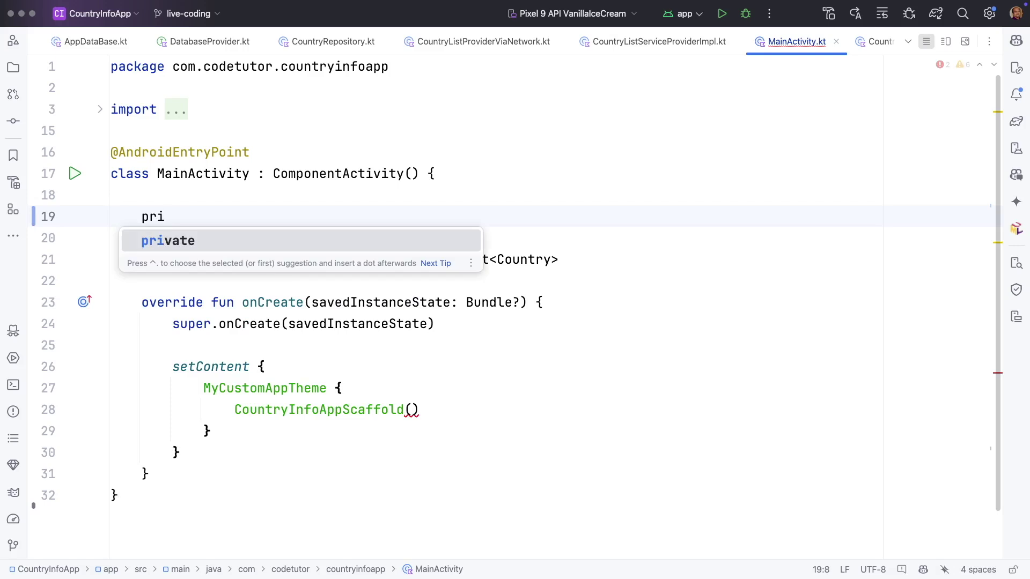
{"action": "key", "text": "Tab"}
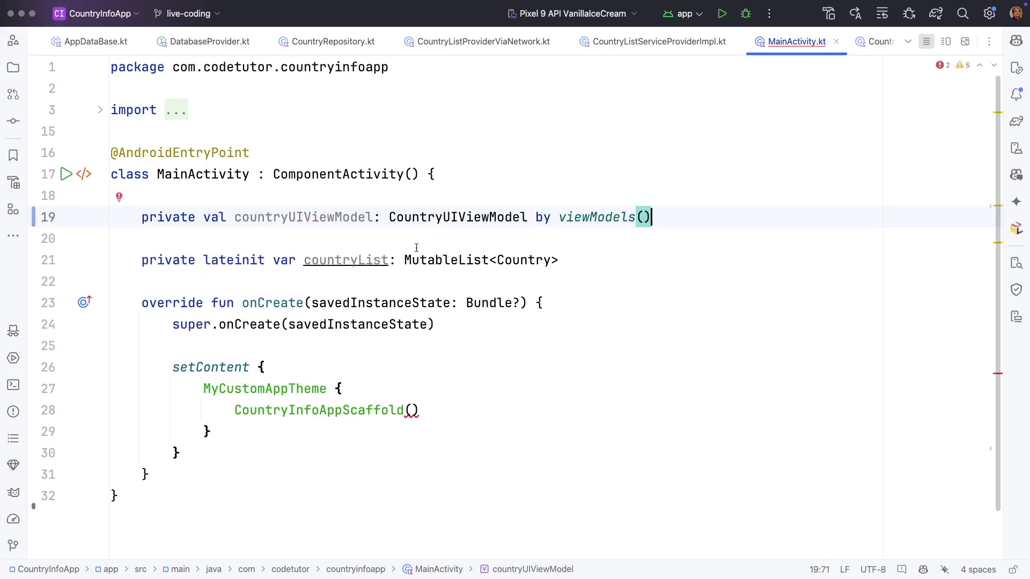
{"action": "left_click_drag", "start_coordinate": [535, 218], "coordinate": [655, 218]}
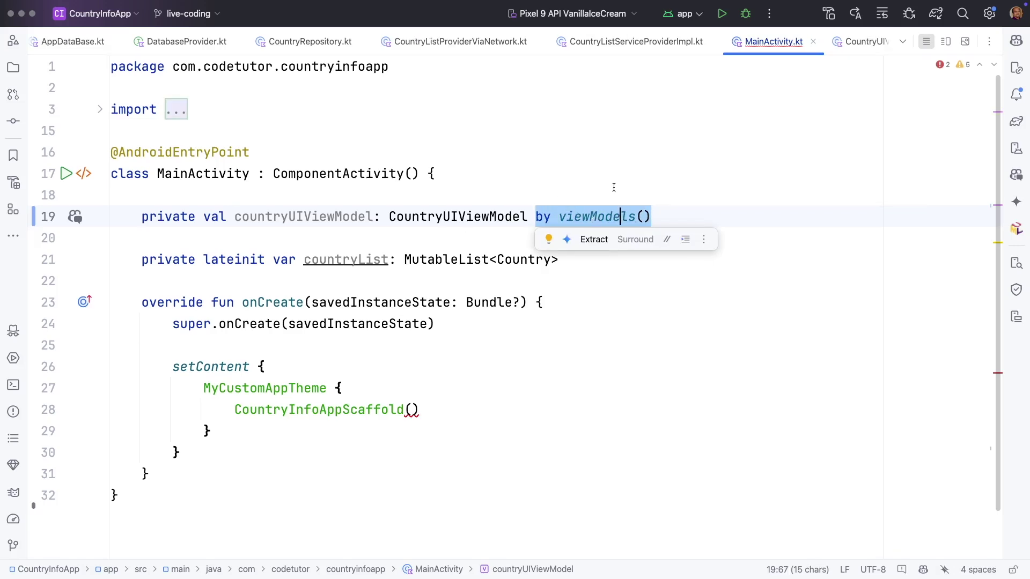
{"action": "left_click", "coordinate": [656, 216]}
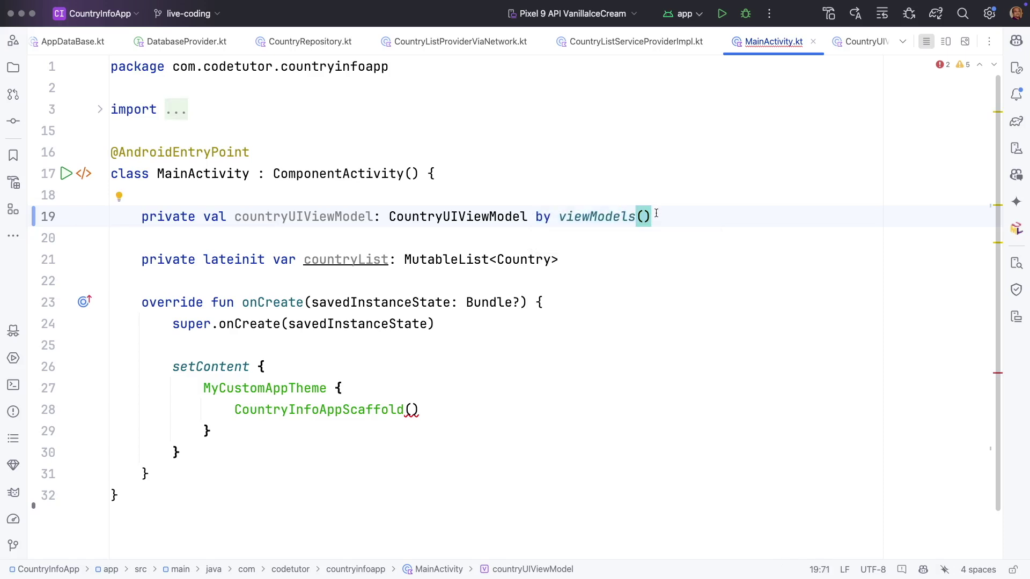
{"action": "key", "text": "Return"}
{"action": "type", "text": "p"}
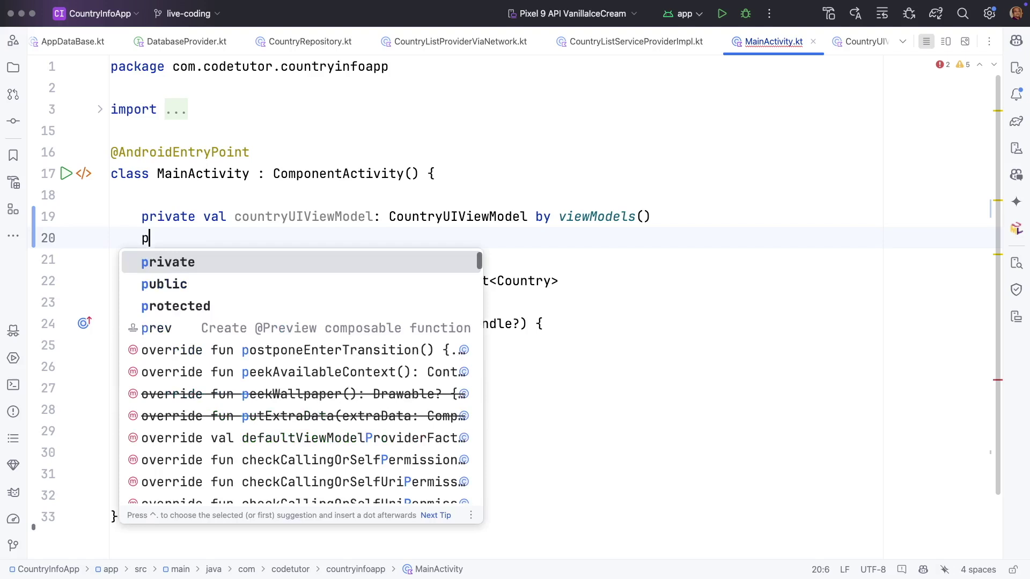
{"action": "type", "text": "rivate  val ope"}
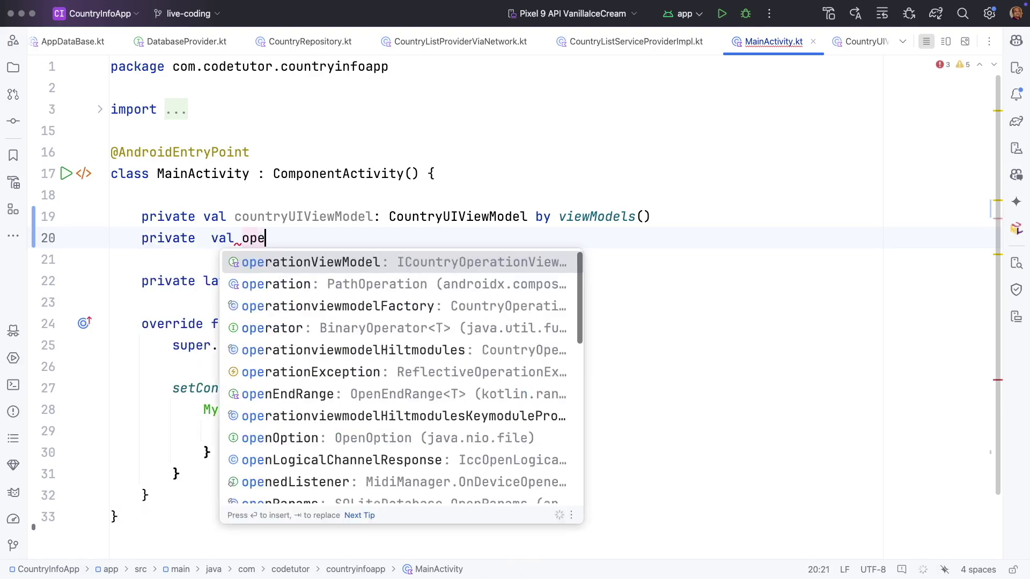
{"action": "type", "text": "rationView"}
{"action": "key", "text": "Tab"}
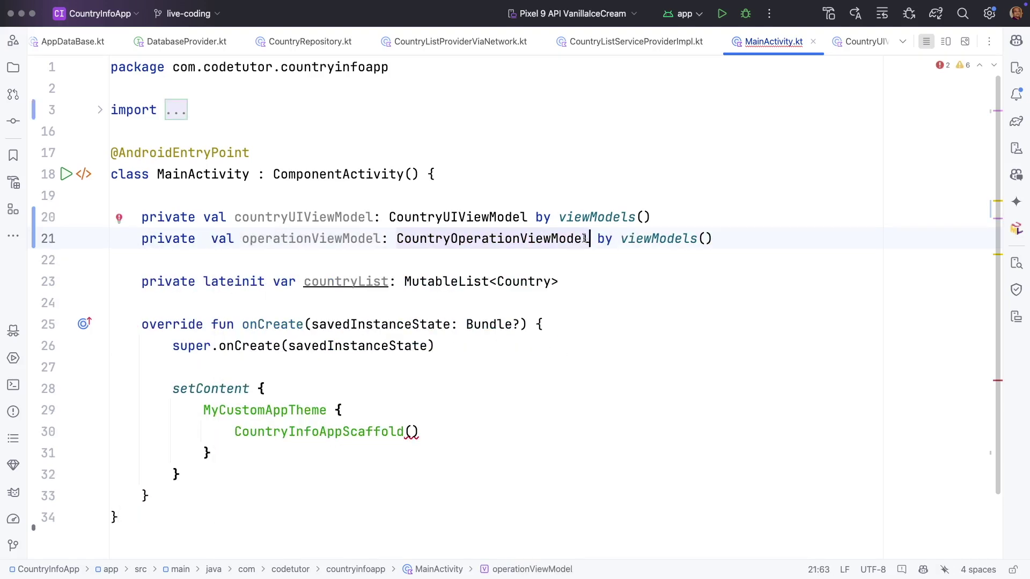
- Pass both view models into CountryInfoAppScaffold() and delete the unused countryList line
{"action": "double_click", "coordinate": [288, 216]}
{"action": "left_click", "coordinate": [409, 432]}
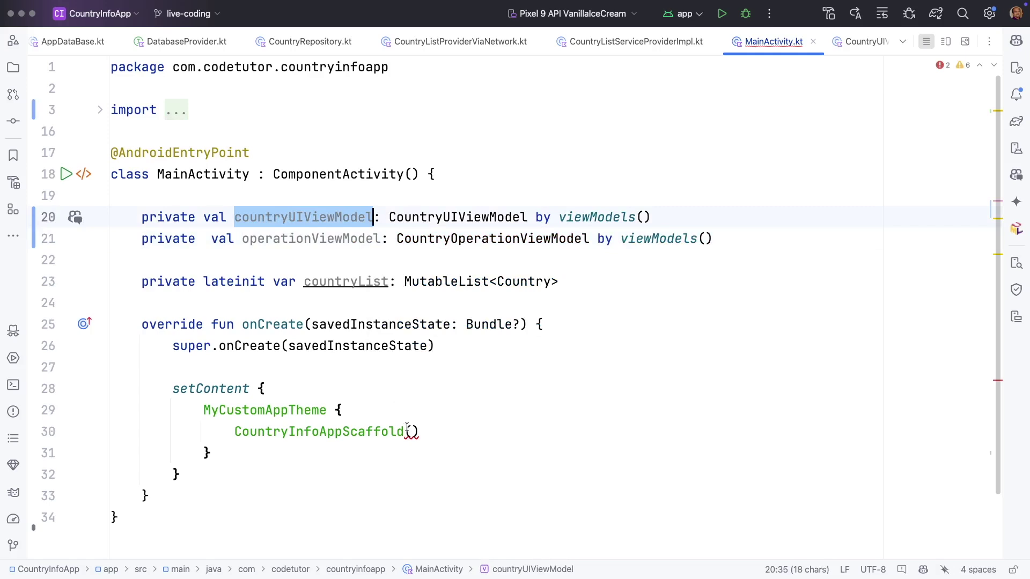
{"action": "type", "text": "countryUIViewModel, operationViewModel"}
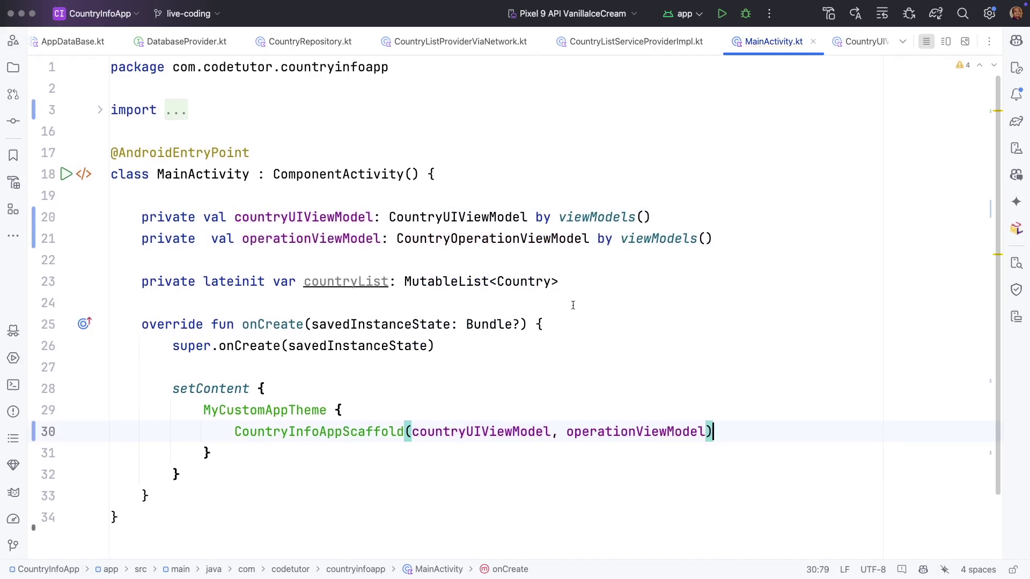
{"action": "left_click", "coordinate": [570, 281]}
{"action": "key", "text": "shift+Home"}
{"action": "key", "text": "BackSpace"}
{"action": "key", "text": "BackSpace"}
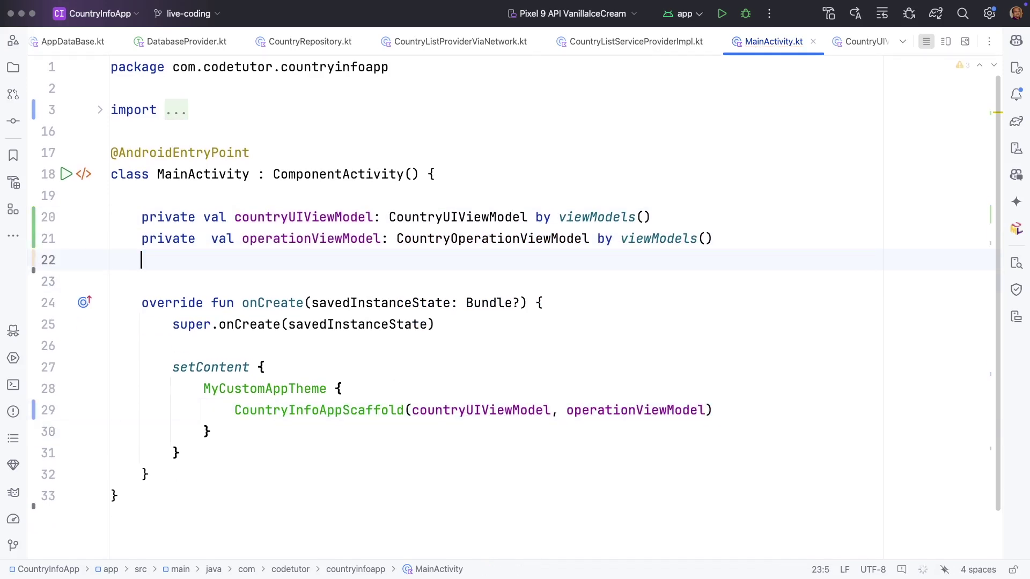
{"action": "key", "text": "BackSpace"}
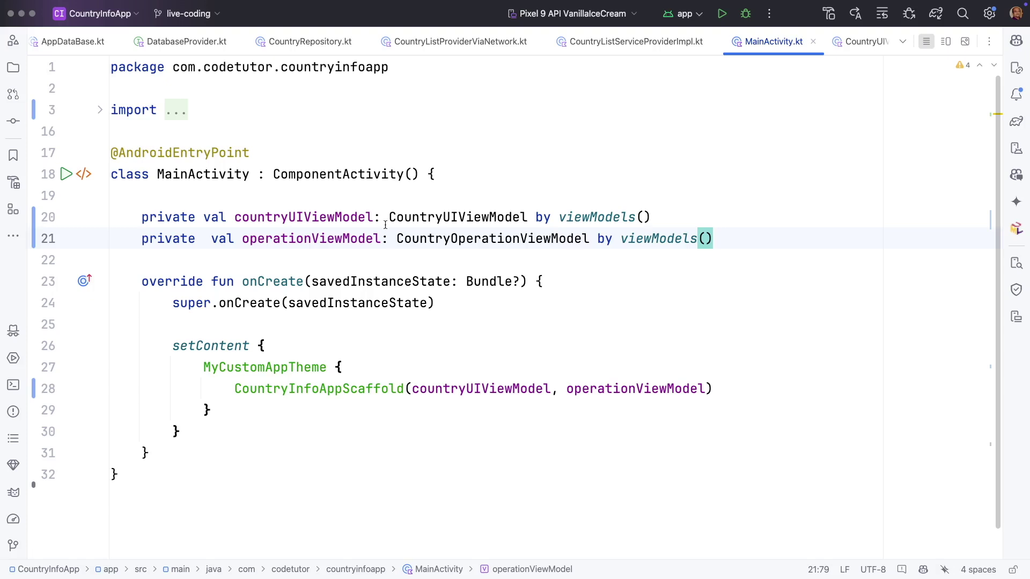
- Review both view model declarations, then jump to CountryInfoAppScaffold's declaration
{"action": "left_click", "coordinate": [143, 217]}
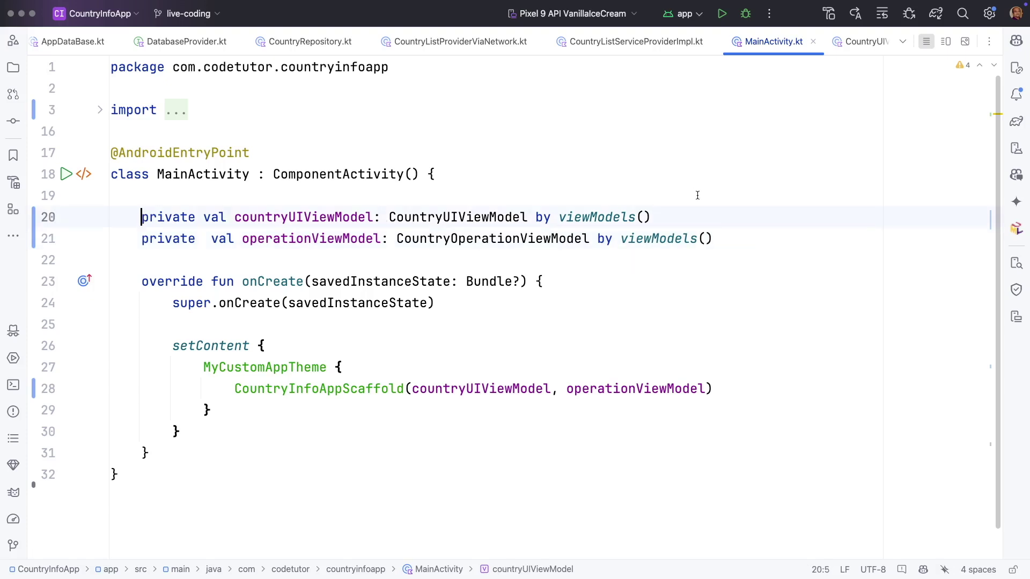
{"action": "left_click", "coordinate": [715, 238], "text": "shift"}
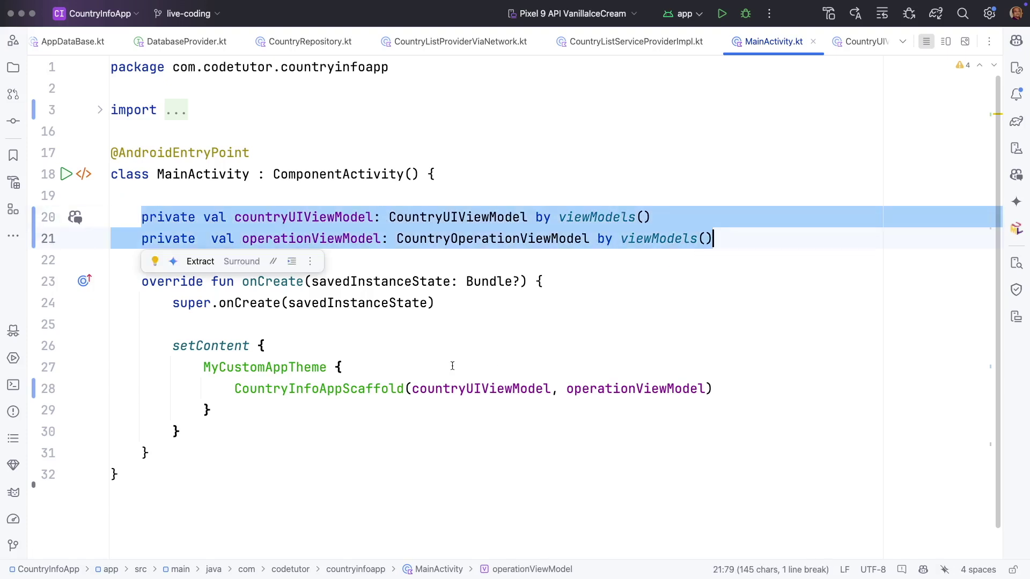
{"action": "left_click", "coordinate": [409, 389]}
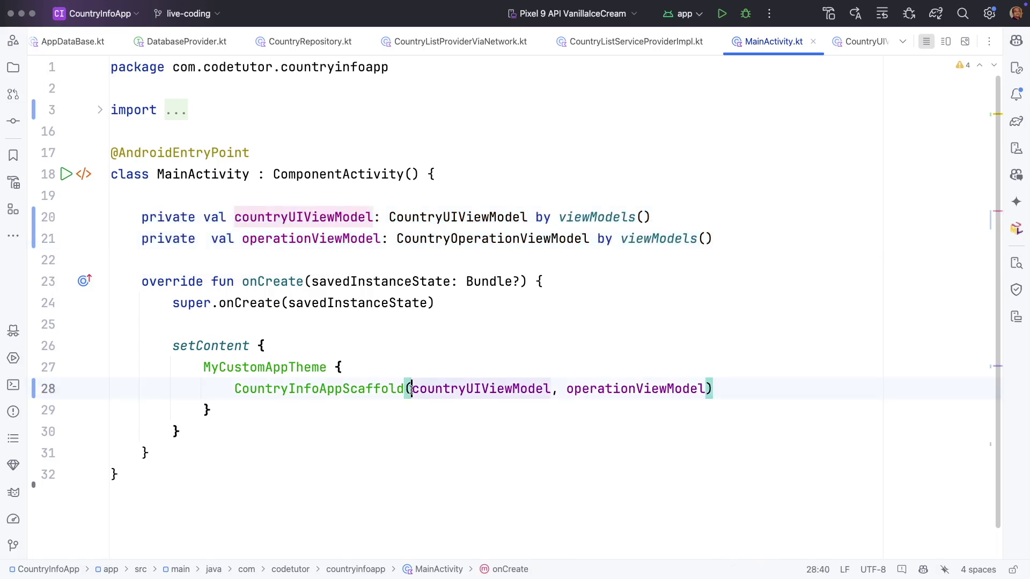
{"action": "key", "text": "ctrl+w"}
- Inspect the commented-out view model initialisation lines in CountryInfoAppScaffold
{"action": "left_click", "coordinate": [355, 389], "text": "ctrl"}
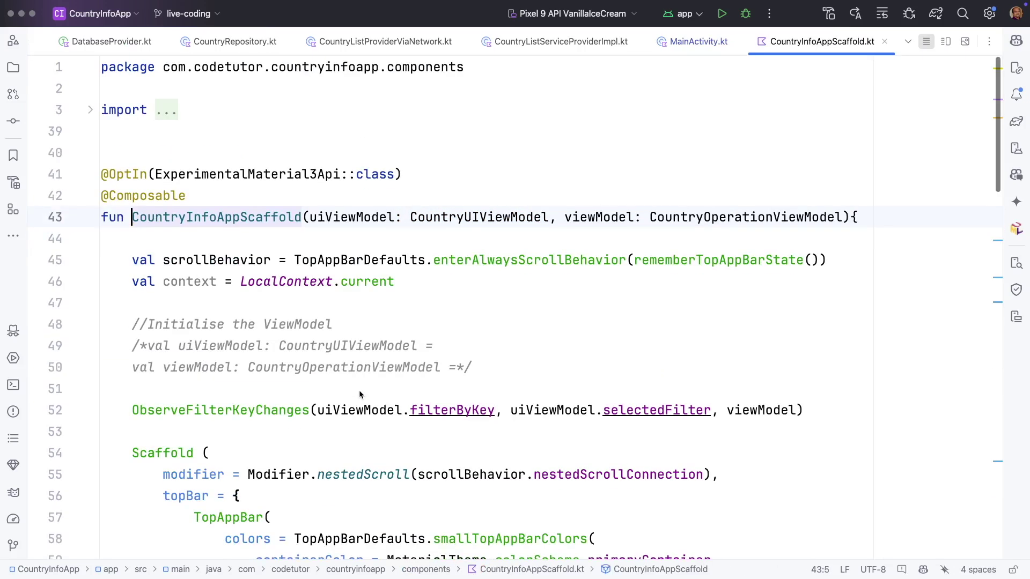
{"action": "left_click", "coordinate": [475, 366]}
{"action": "left_click_drag", "start_coordinate": [475, 368], "coordinate": [124, 347]}
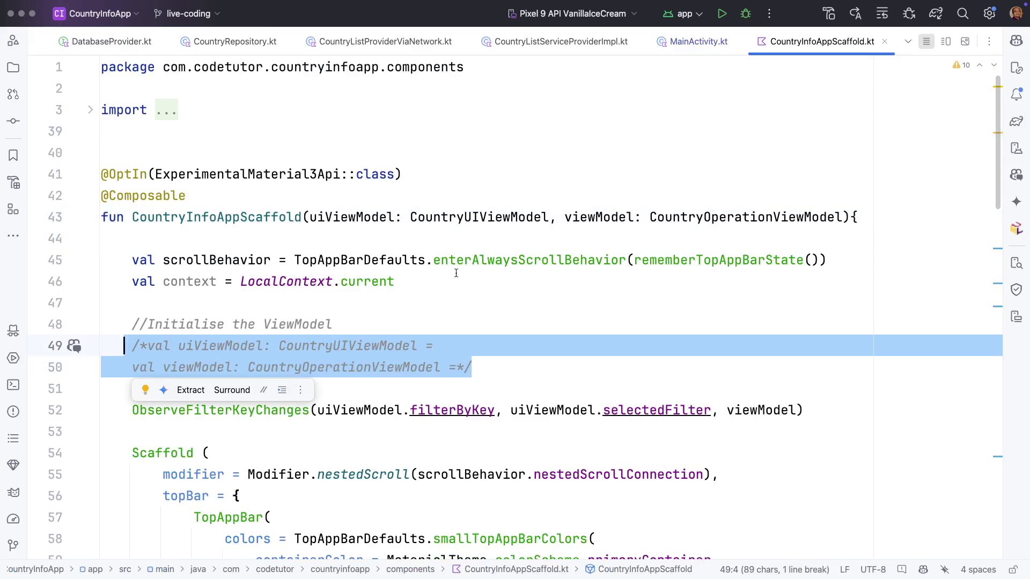
{"action": "left_click", "coordinate": [449, 196]}
- Open the app module's build.gradle through project file search
{"action": "key", "text": "ctrl+shift+n"}
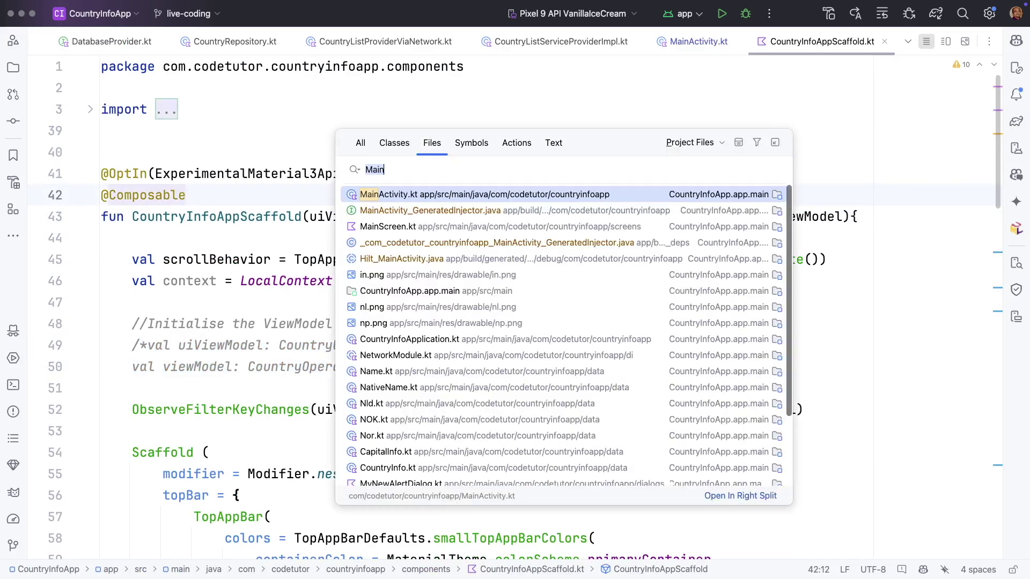
{"action": "type", "text": "Build"}
{"action": "key", "text": "Down"}
{"action": "key", "text": "Return"}
{"action": "scroll", "coordinate": [587, 397], "scroll_direction": "down", "scroll_amount": 3}
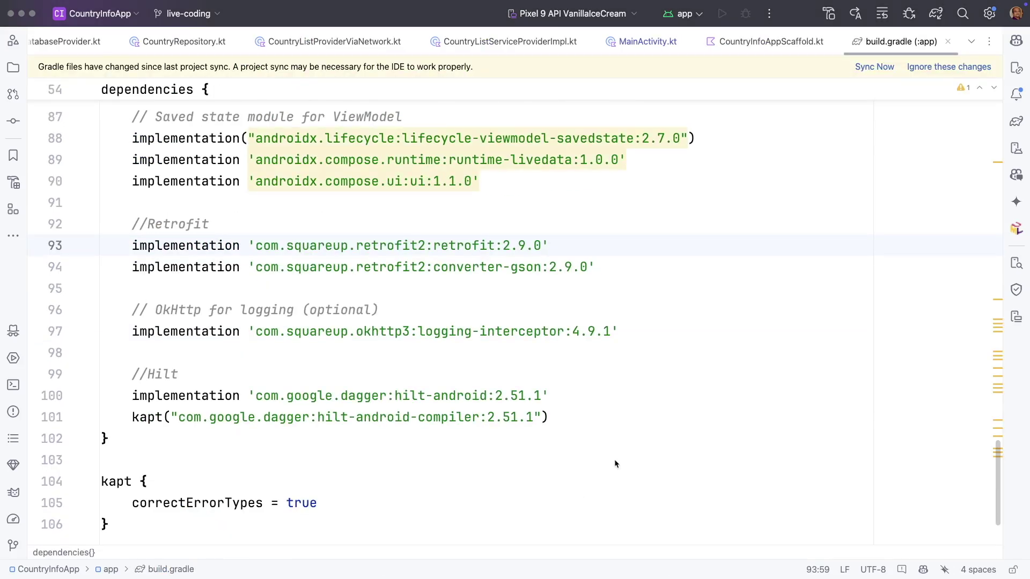
- Add implementation 'androidx.hilt:hilt-navigation-compose:1.2.0' below the hilt-android dependency
{"action": "left_click", "coordinate": [559, 392]}
{"action": "key", "text": "Return"}
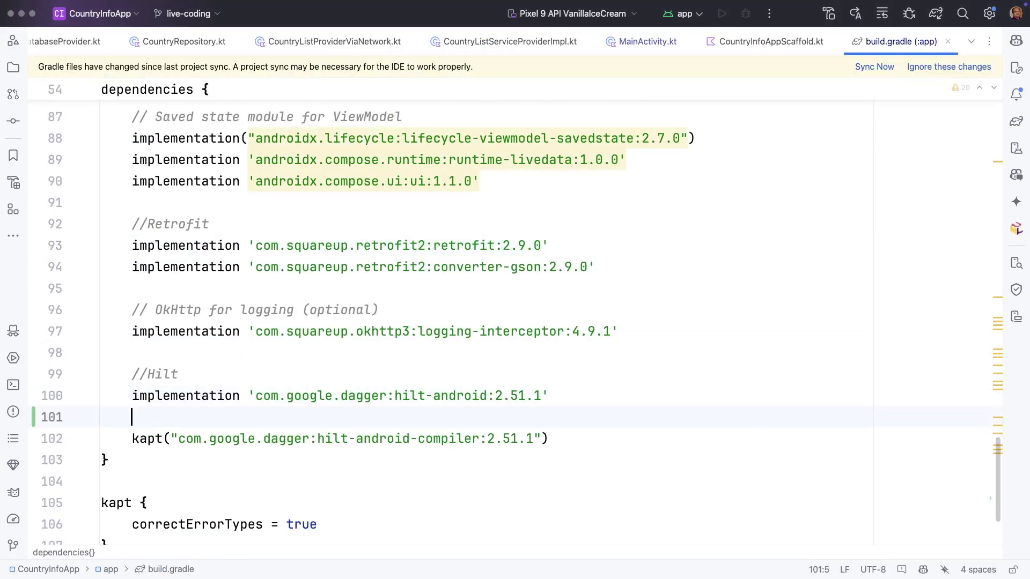
{"action": "type", "text": "impo"}
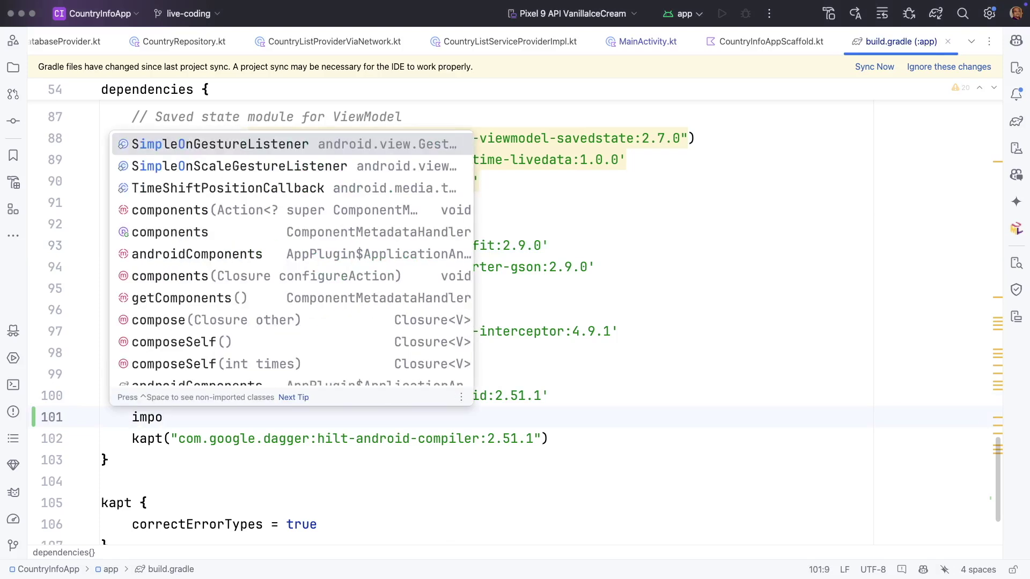
{"action": "key", "text": "BackSpace"}
{"action": "type", "text": "le"}
{"action": "key", "text": "Return"}
{"action": "type", "text": "'android"}
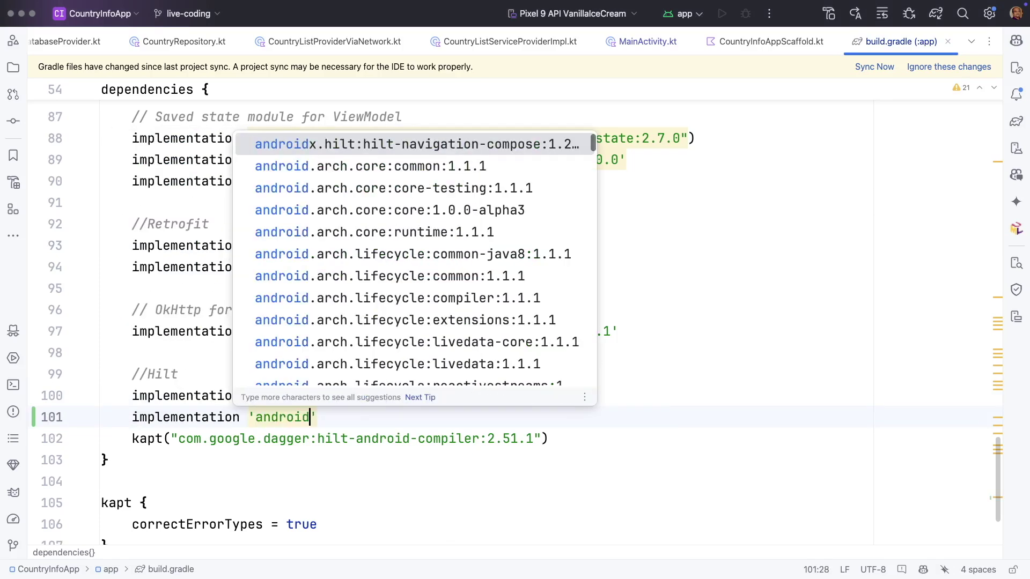
{"action": "type", "text": "x."}
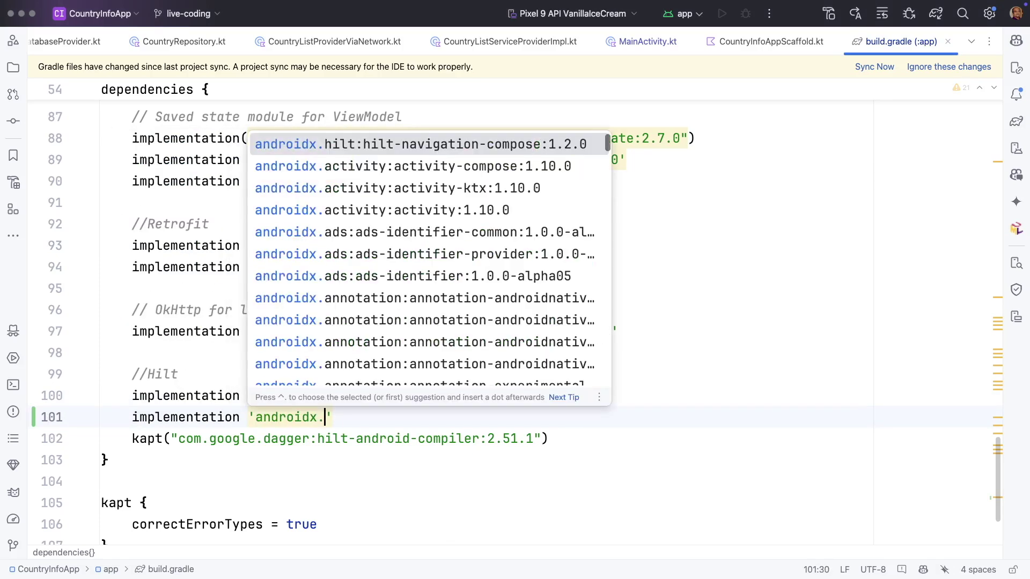
{"action": "type", "text": "hilt:hilt"}
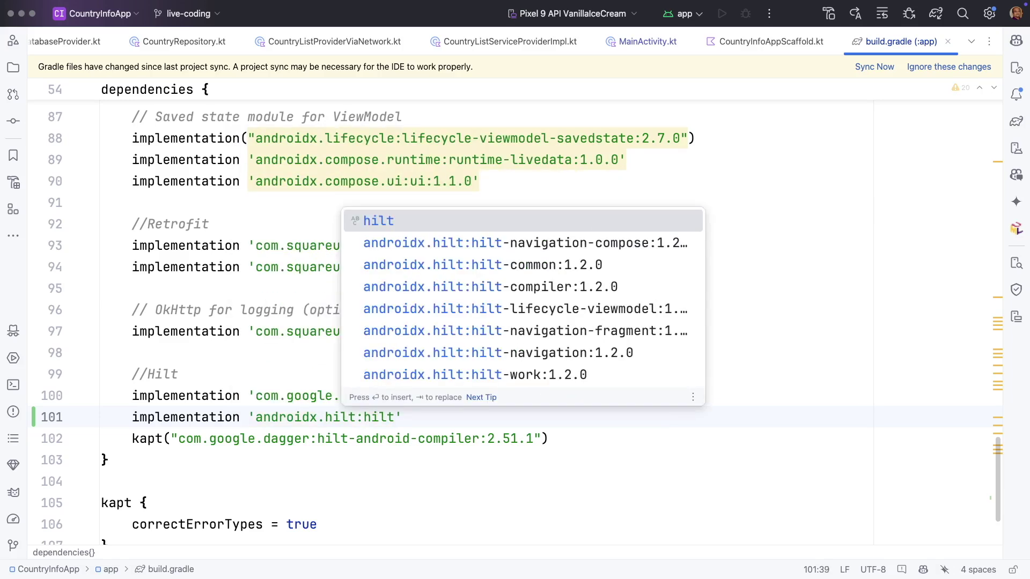
{"action": "key", "text": "Return"}
{"action": "key", "text": "End"}
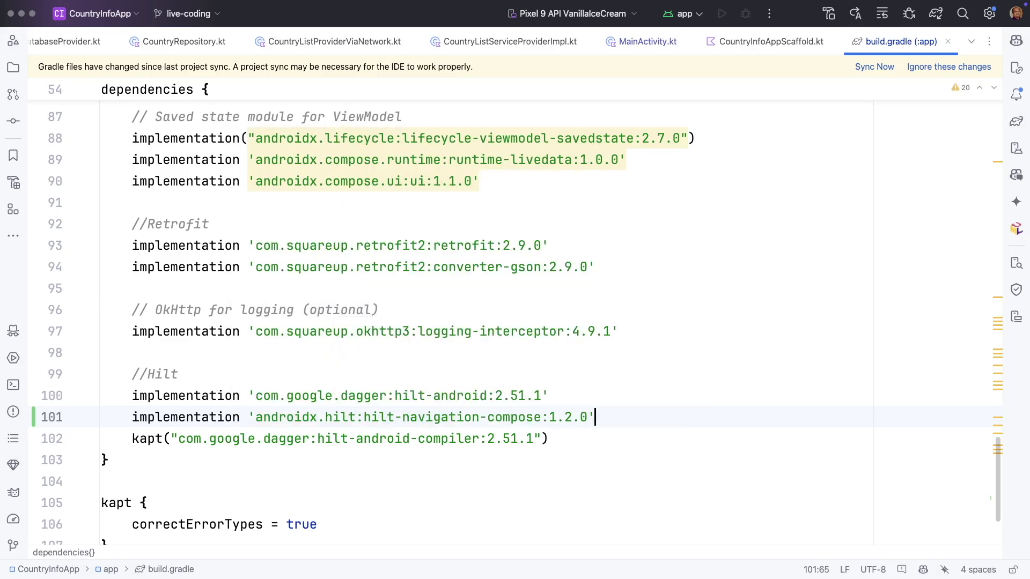
- Sync the Gradle project and return to CountryInfoAppScaffold.kt's parameters
{"action": "left_click", "coordinate": [875, 66]}
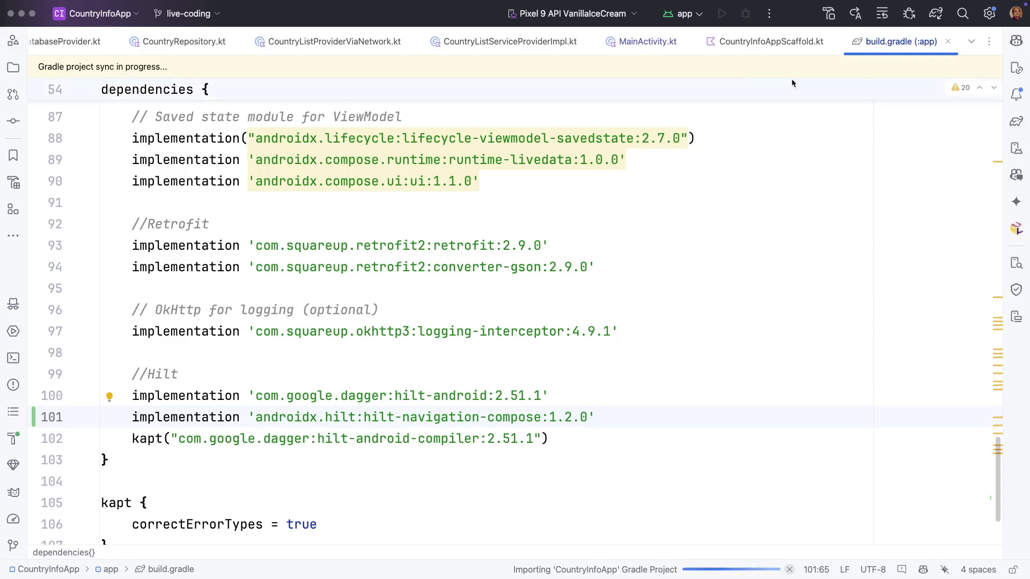
{"action": "left_click", "coordinate": [770, 42]}
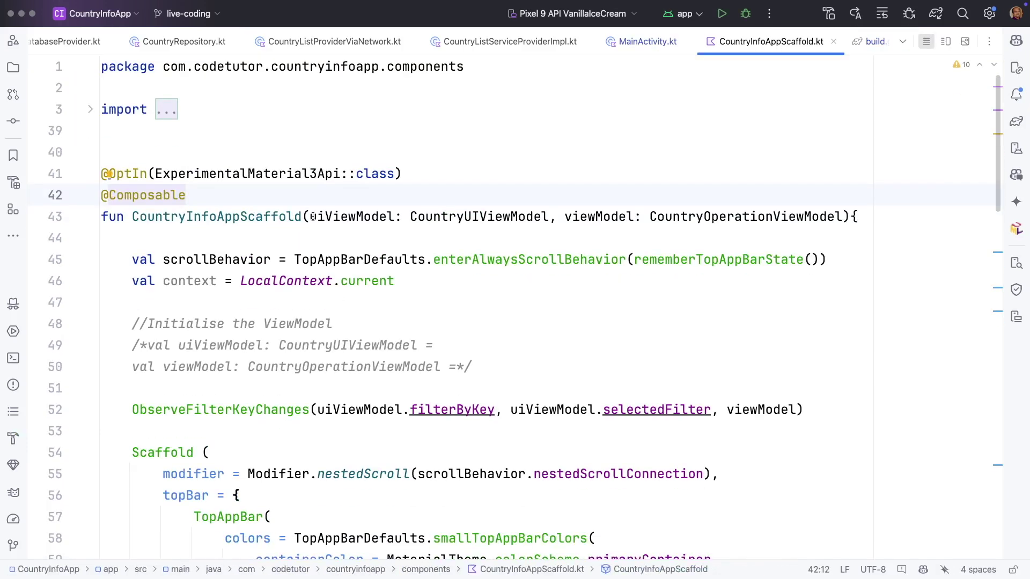
{"action": "left_click", "coordinate": [312, 216]}
- Remove the scaffold's two view model parameters and uncomment the uiViewModel and viewModel lines
{"action": "left_click_drag", "start_coordinate": [308, 216], "coordinate": [840, 216]}
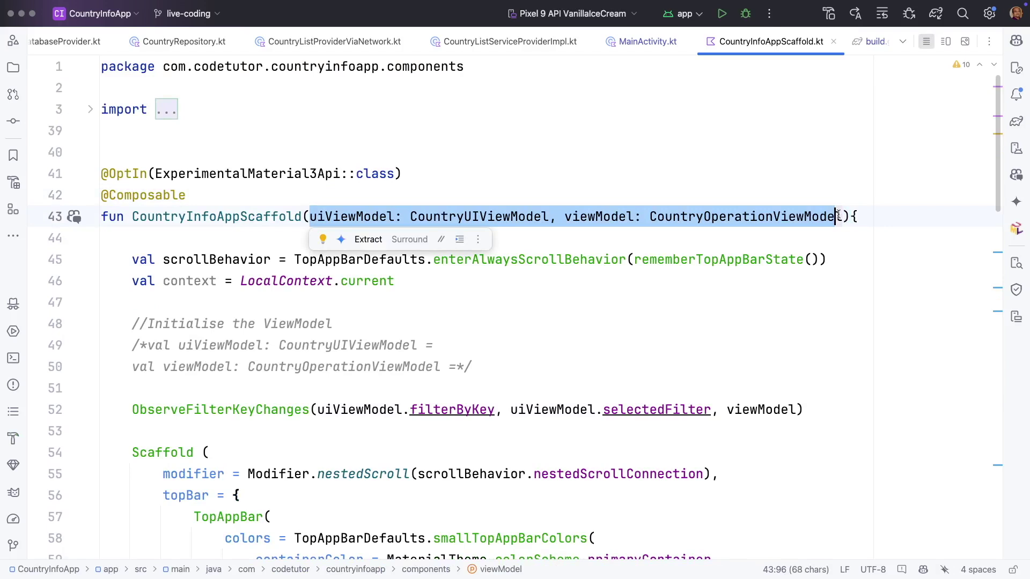
{"action": "key", "text": "BackSpace"}
{"action": "left_click", "coordinate": [144, 345]}
{"action": "key", "text": "BackSpace"}
{"action": "key", "text": "BackSpace"}
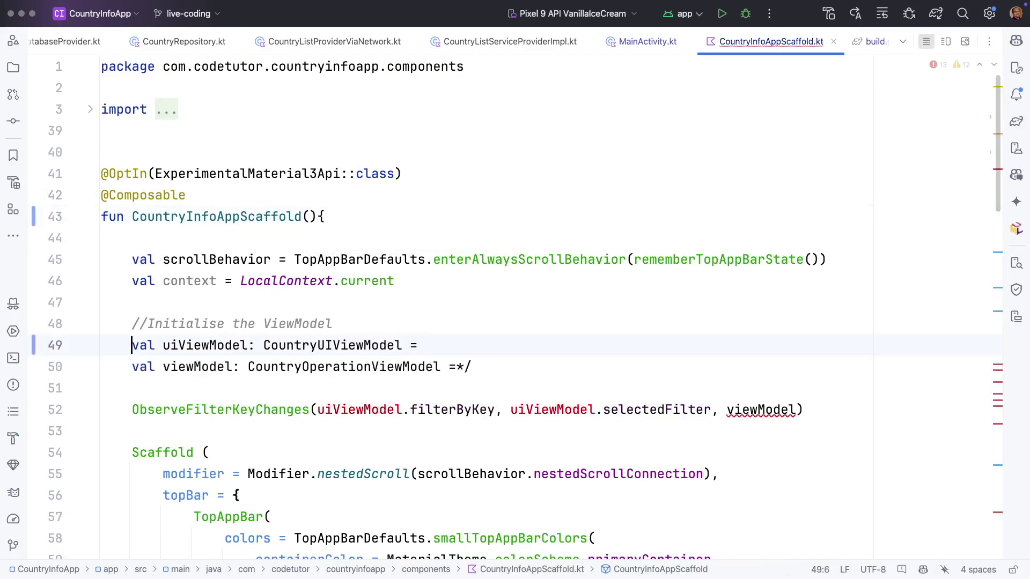
{"action": "left_click", "coordinate": [491, 367]}
{"action": "key", "text": "BackSpace"}
{"action": "key", "text": "BackSpace"}
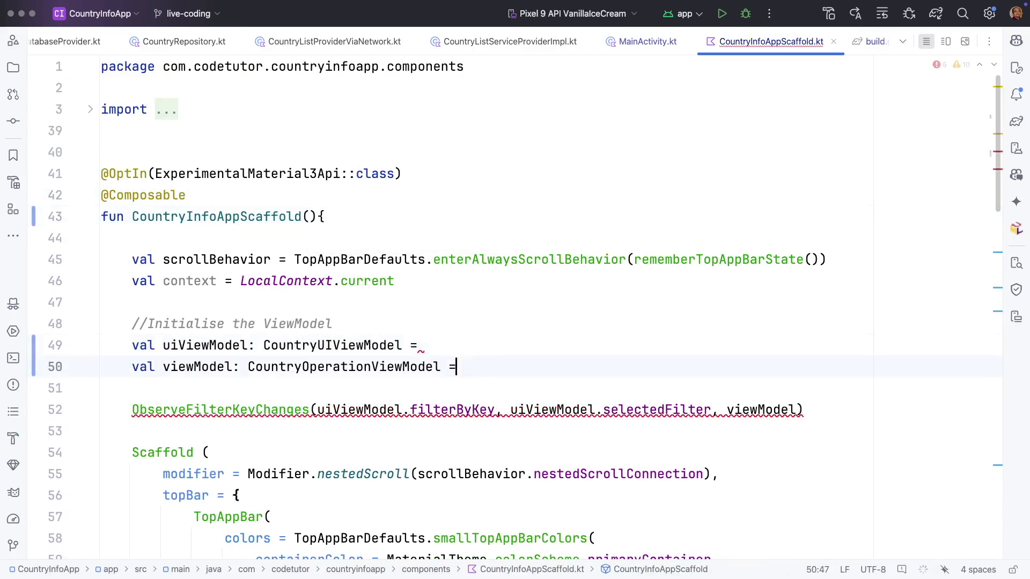
- Assign hiltViewModel() to both uiViewModel and viewModel in the scaffold
{"action": "left_click", "coordinate": [441, 345]}
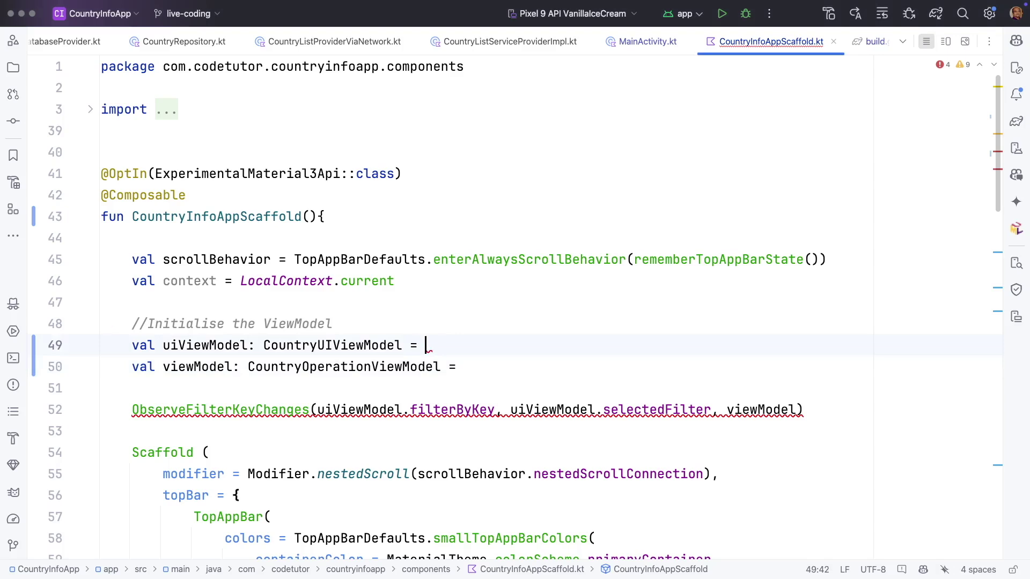
{"action": "type", "text": "hilt"}
{"action": "key", "text": "Return"}
{"action": "left_click", "coordinate": [462, 366]}
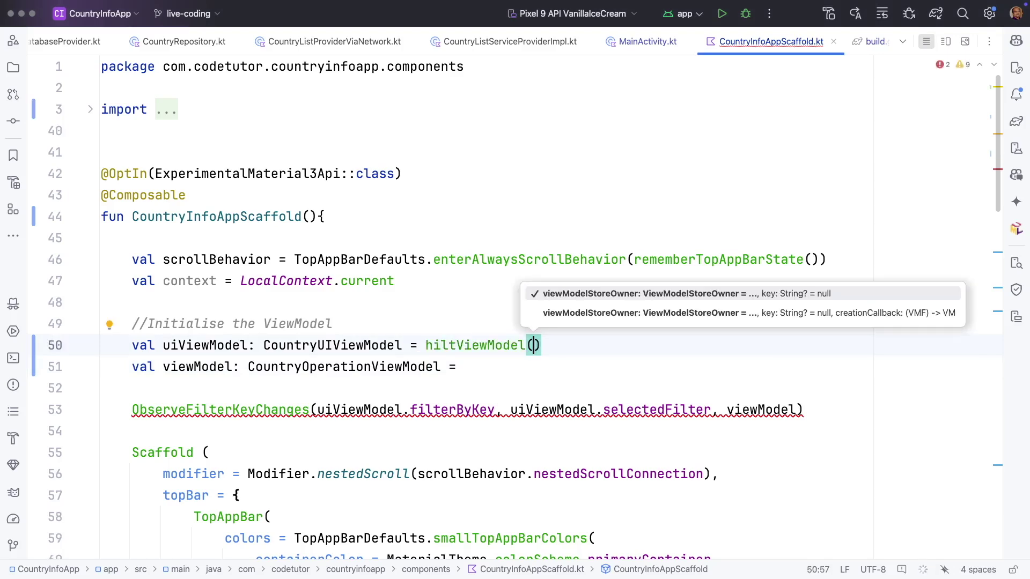
{"action": "type", "text": "h"}
{"action": "key", "text": "Return"}
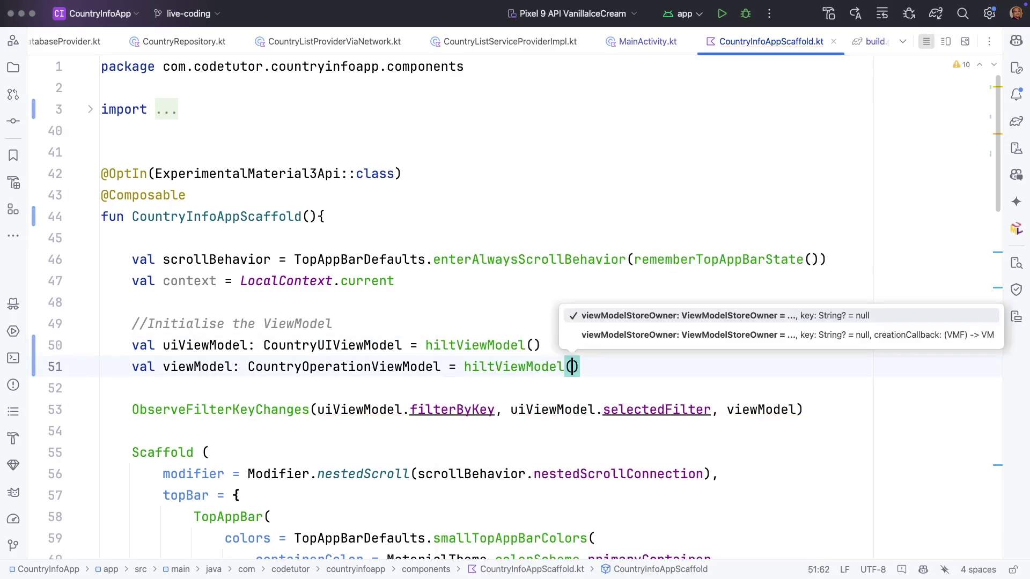
{"action": "key", "text": "Right"}
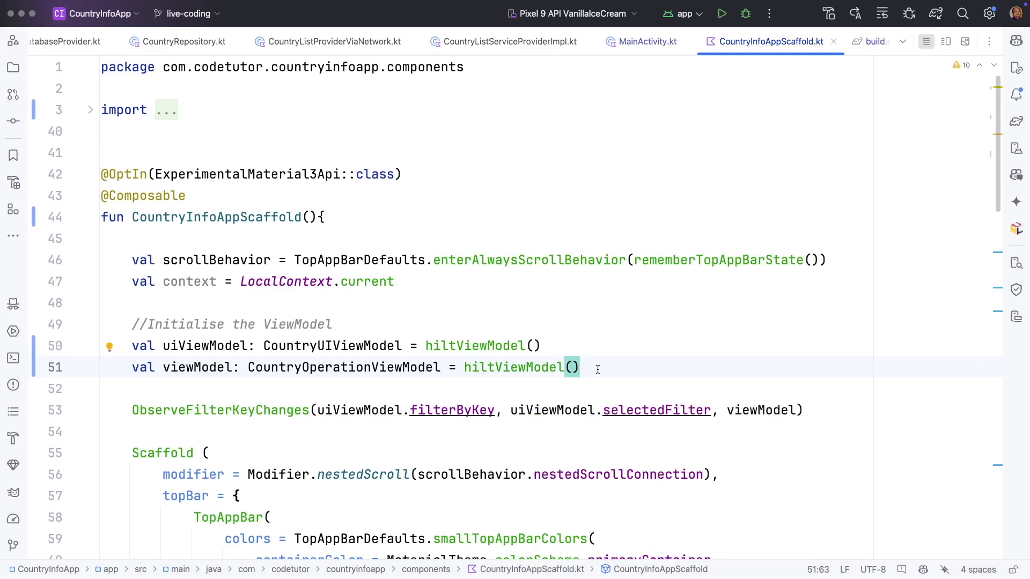
- In MainActivity.kt, remove the scaffold call's arguments and both viewModels() properties
{"action": "left_click", "coordinate": [638, 43]}
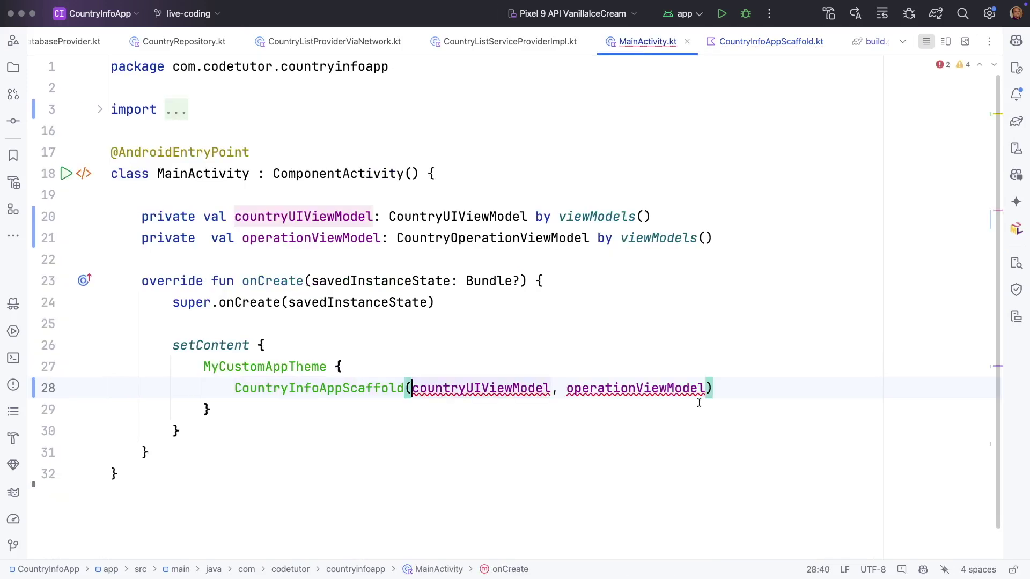
{"action": "left_click", "coordinate": [707, 389], "text": "shift"}
{"action": "key", "text": "BackSpace"}
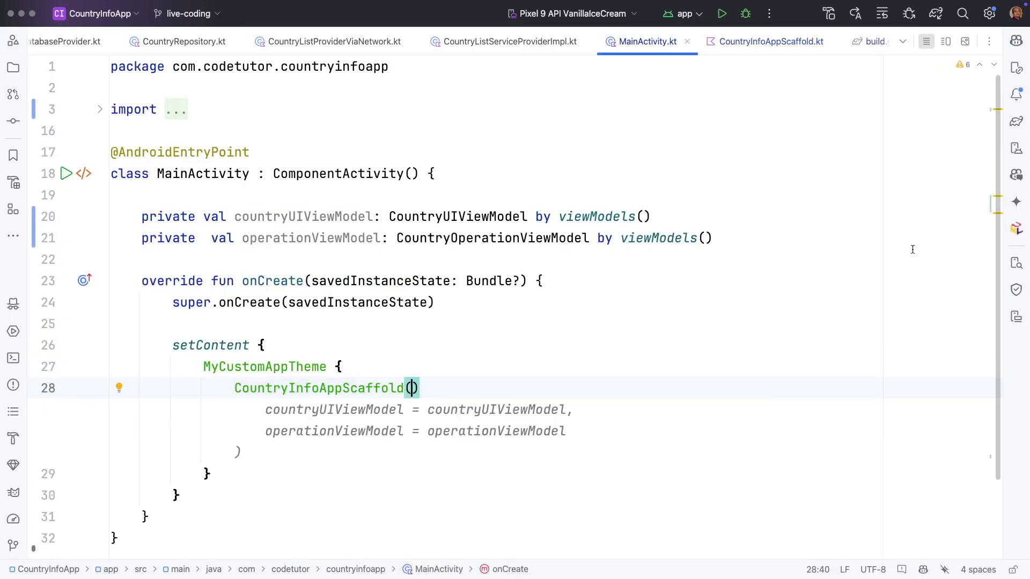
{"action": "left_click", "coordinate": [791, 239]}
{"action": "key", "text": "super+BackSpace"}
{"action": "key", "text": "super+BackSpace"}
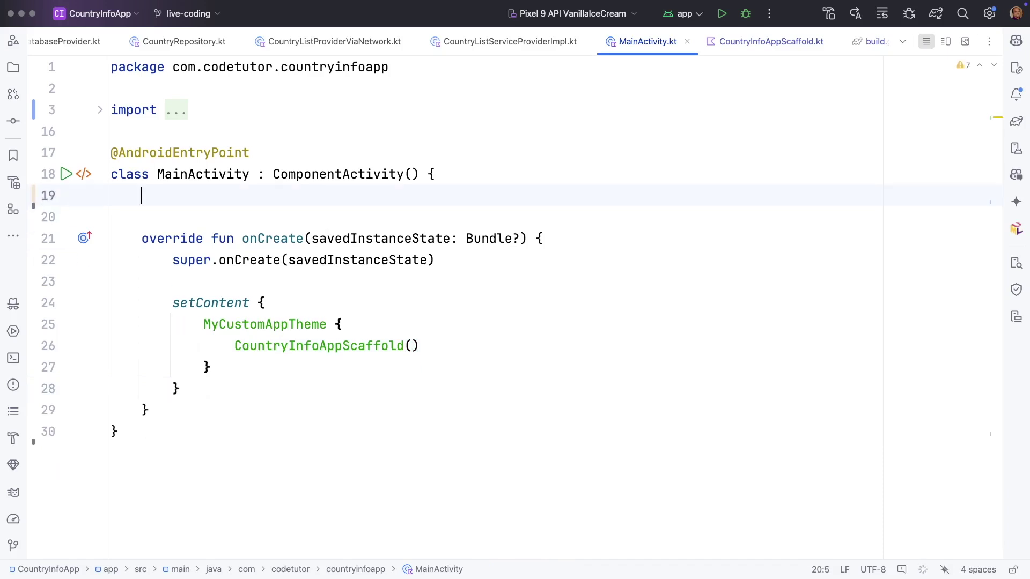
{"action": "key", "text": "super+BackSpace"}
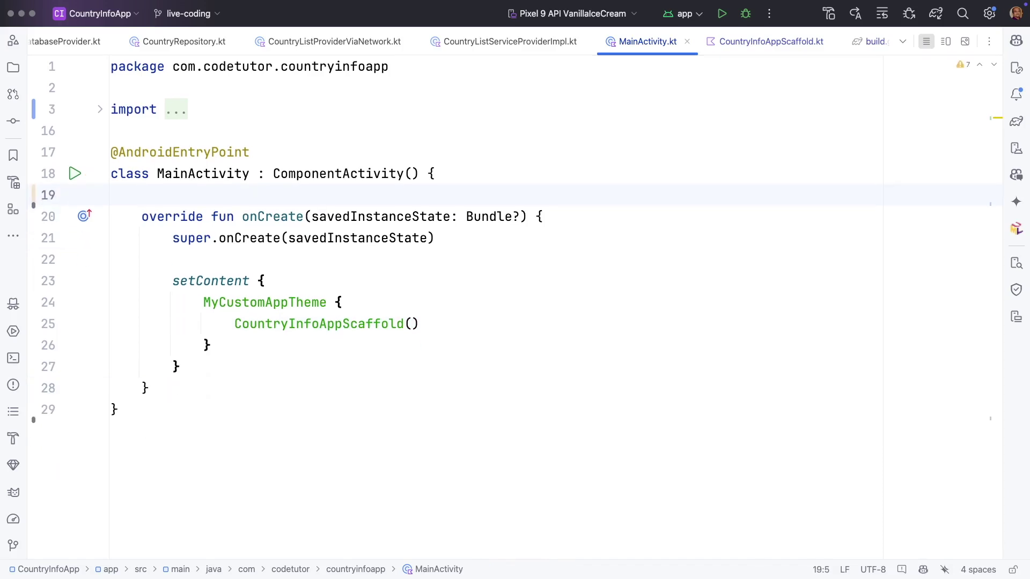
{"action": "mouse_move", "coordinate": [272, 217]}
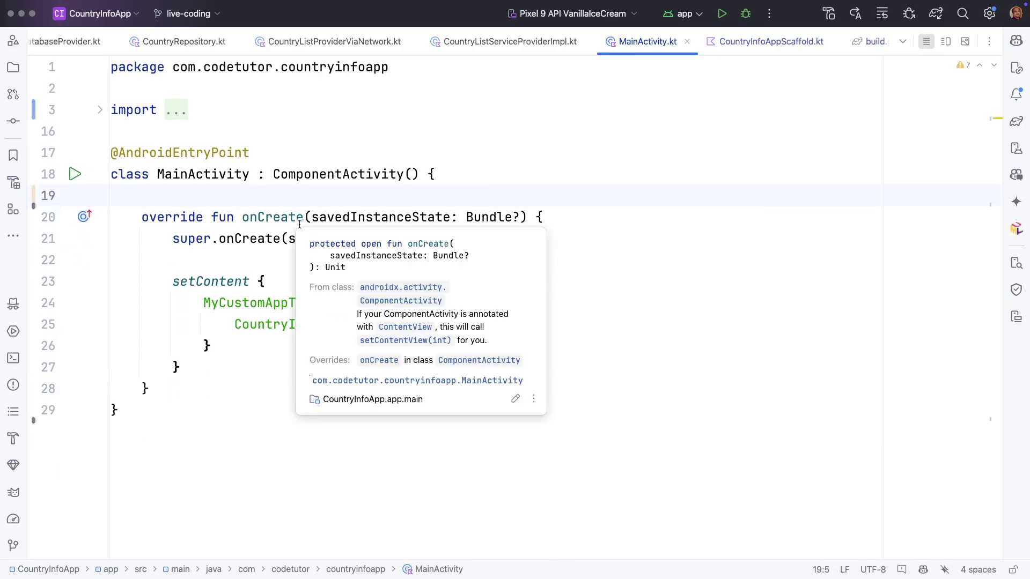
{"action": "left_click", "coordinate": [234, 433]}
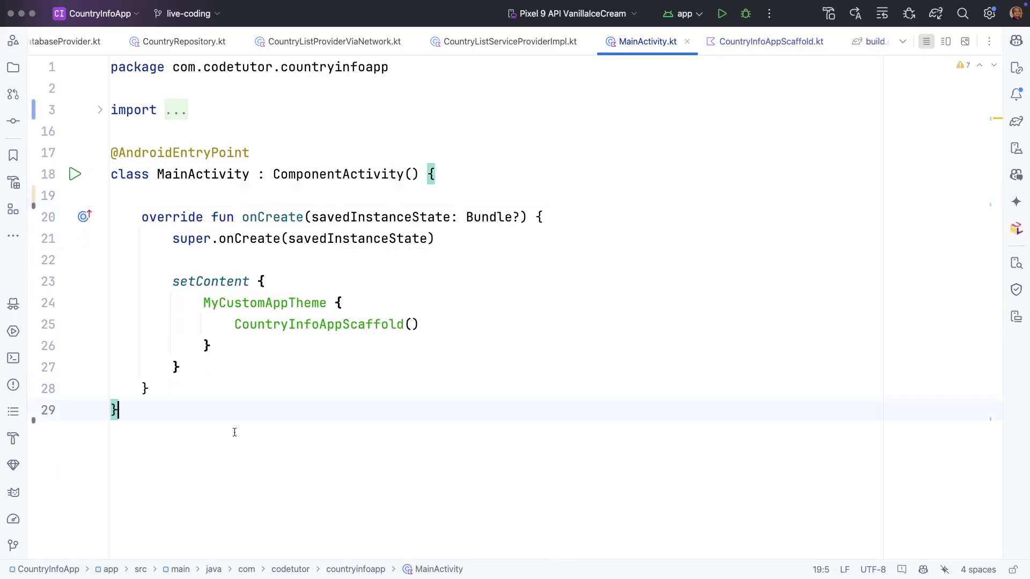
{"action": "left_click", "coordinate": [347, 324], "text": "super"}
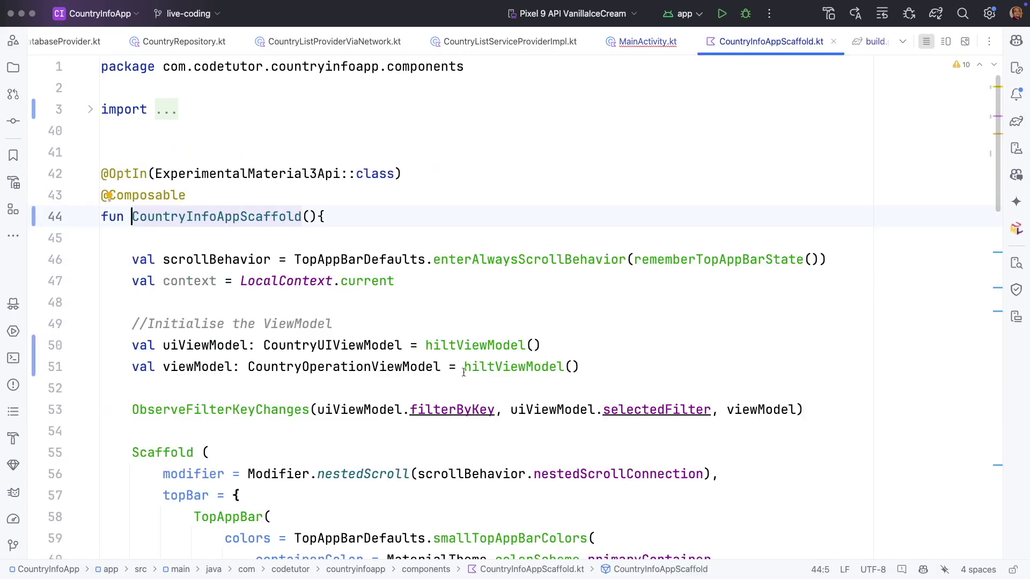
- Look over the hiltViewModel() calls for CountryUIViewModel and CountryOperationViewModel in the scaffold
{"action": "double_click", "coordinate": [350, 347]}
{"action": "double_click", "coordinate": [367, 368]}
{"action": "double_click", "coordinate": [475, 345]}
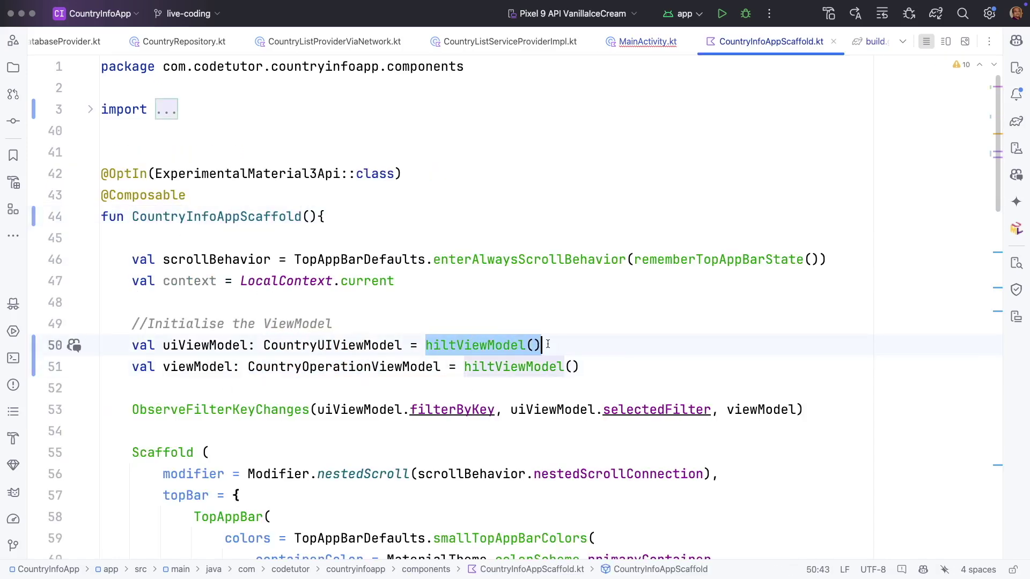
{"action": "left_click", "coordinate": [485, 323]}
{"action": "left_click_drag", "start_coordinate": [579, 367], "coordinate": [471, 367]}
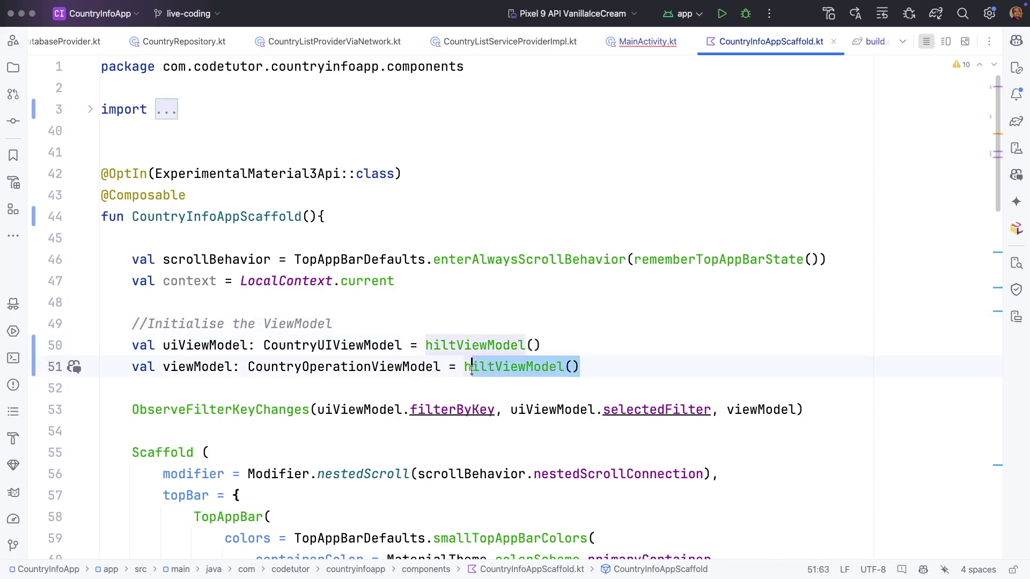
{"action": "key", "text": "ctrl+b"}
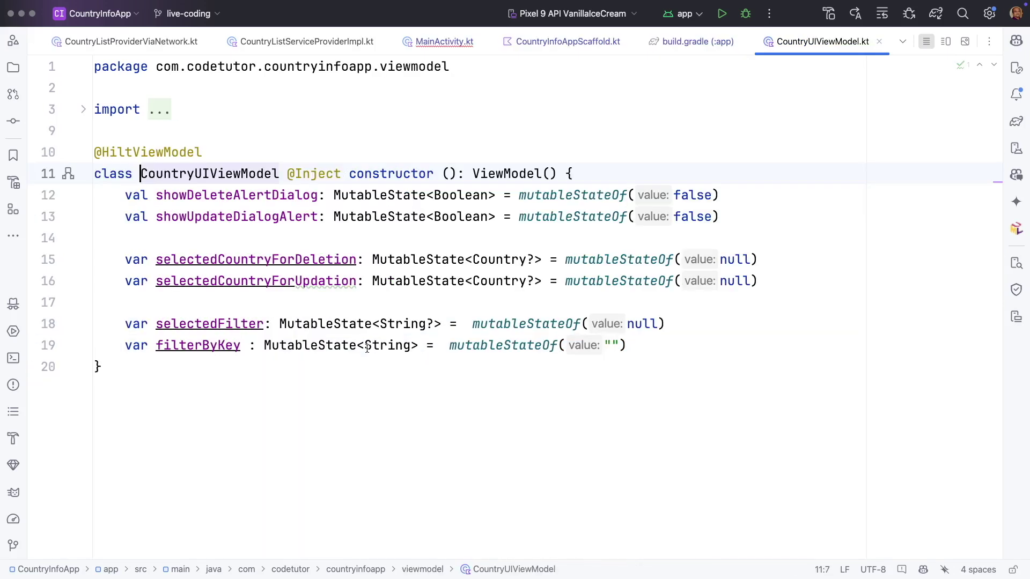
{"action": "left_click_drag", "start_coordinate": [286, 174], "coordinate": [457, 173]}
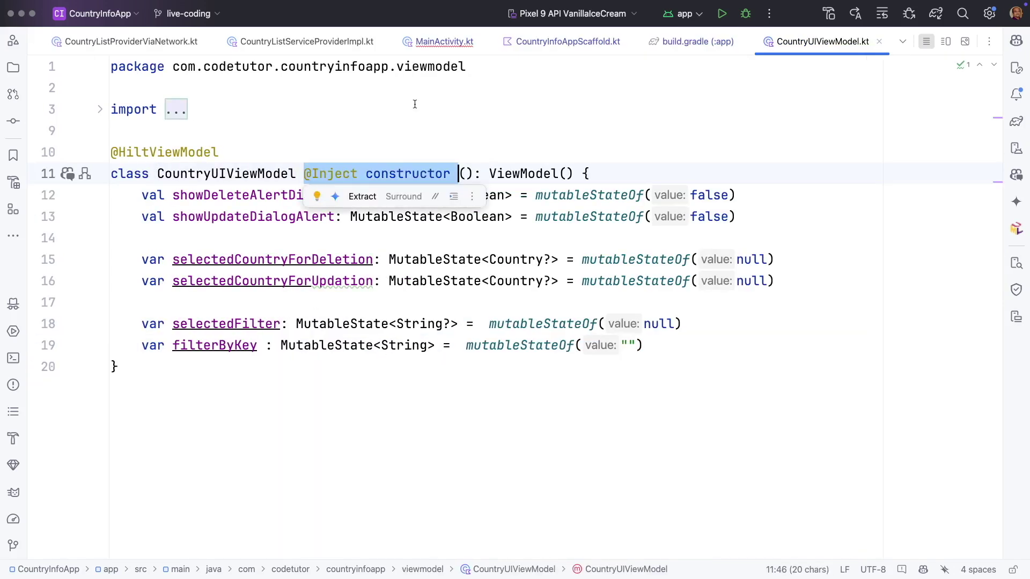
{"action": "left_click", "coordinate": [568, 42]}
{"action": "left_click", "coordinate": [365, 346]}
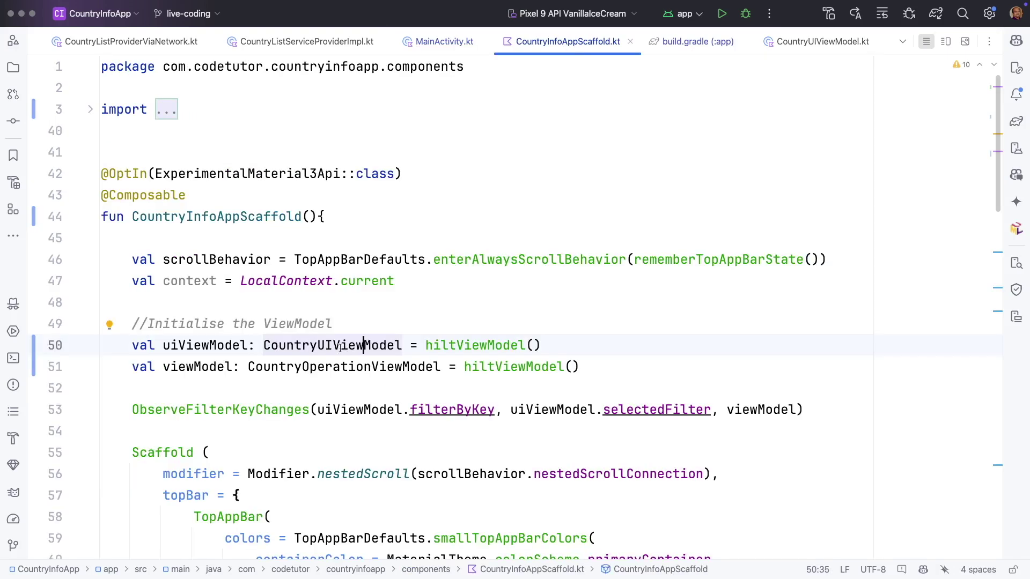
{"action": "left_click", "coordinate": [362, 367], "text": "ctrl"}
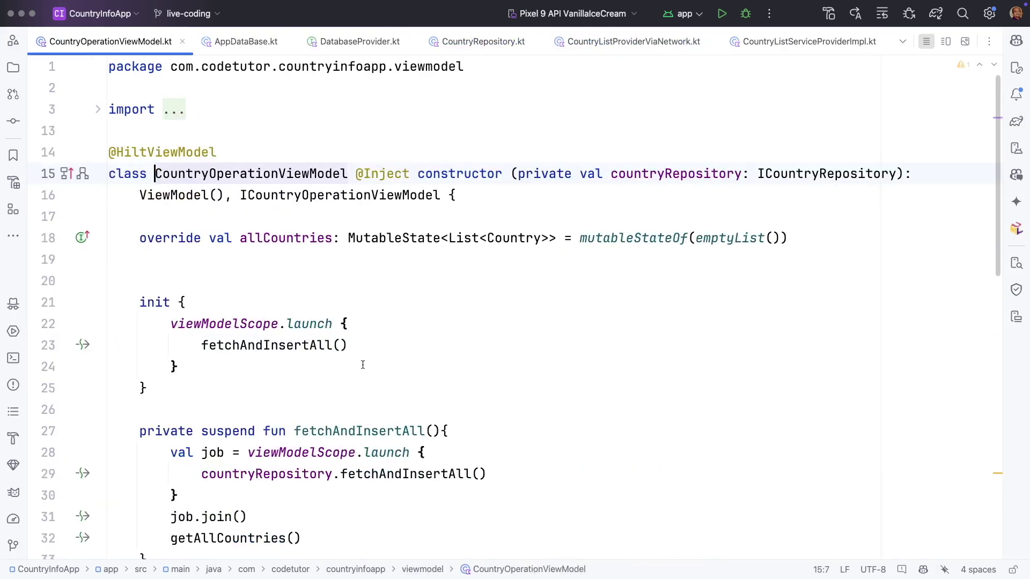
{"action": "left_click_drag", "start_coordinate": [355, 174], "coordinate": [519, 175]}
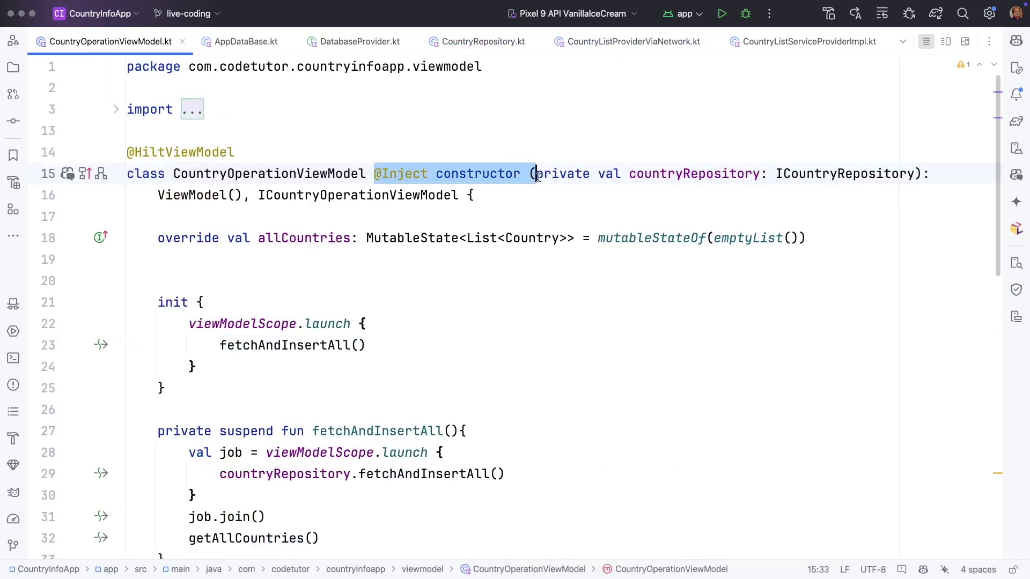
{"action": "left_click", "coordinate": [235, 152]}
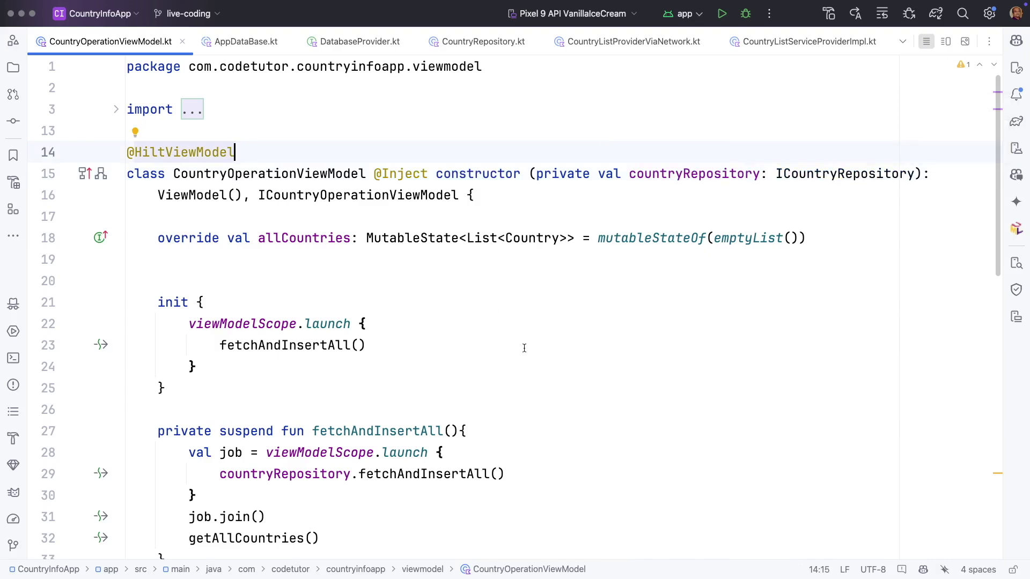
- Review AppModule's provideCountryRepository, NetworkModule, and the ServiceProviderQualifier annotations file
{"action": "key", "text": "alt+1"}
{"action": "double_click", "coordinate": [135, 212]}
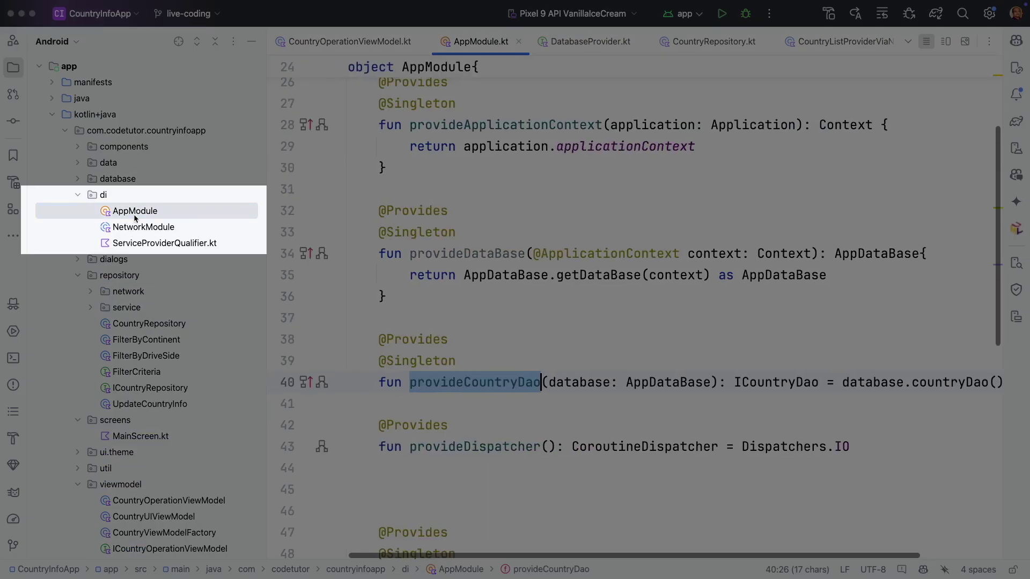
{"action": "scroll", "coordinate": [564, 321], "scroll_direction": "down", "scroll_amount": 6}
{"action": "left_click_drag", "start_coordinate": [379, 160], "coordinate": [386, 332]}
{"action": "left_click", "coordinate": [386, 331]}
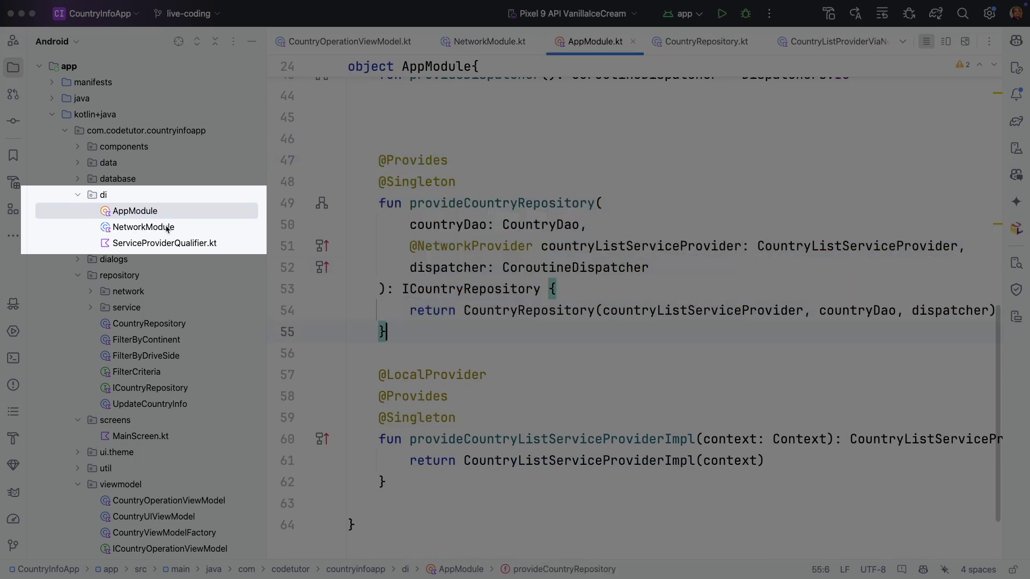
{"action": "left_click", "coordinate": [144, 227]}
{"action": "left_click", "coordinate": [164, 242]}
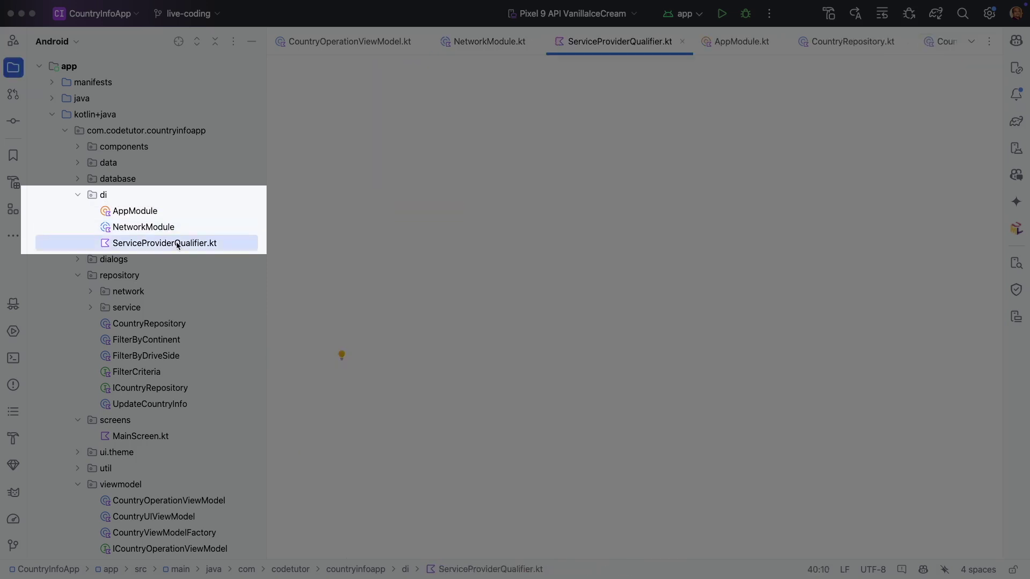
{"action": "left_click", "coordinate": [134, 210]}
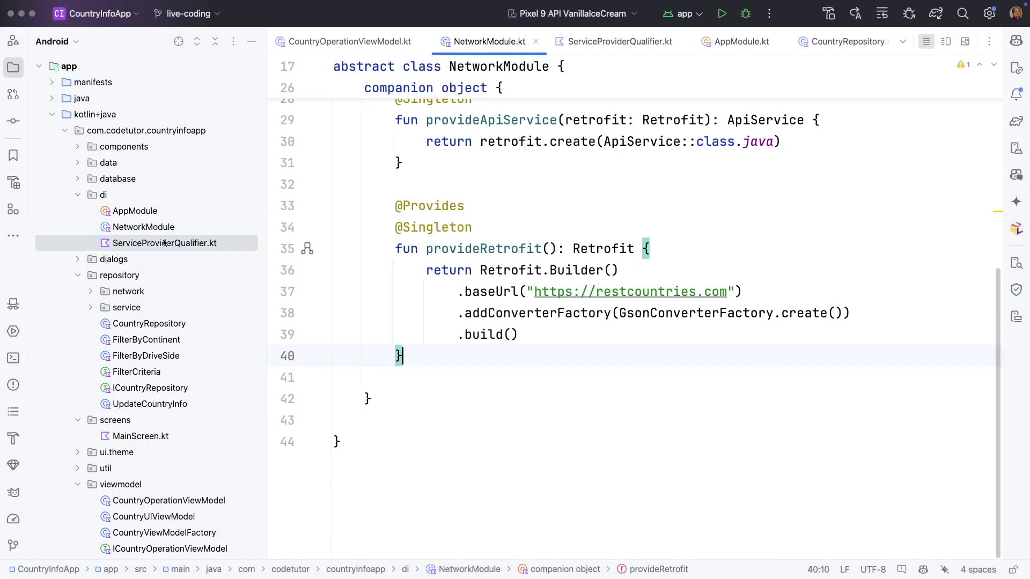
{"action": "left_click", "coordinate": [165, 243]}
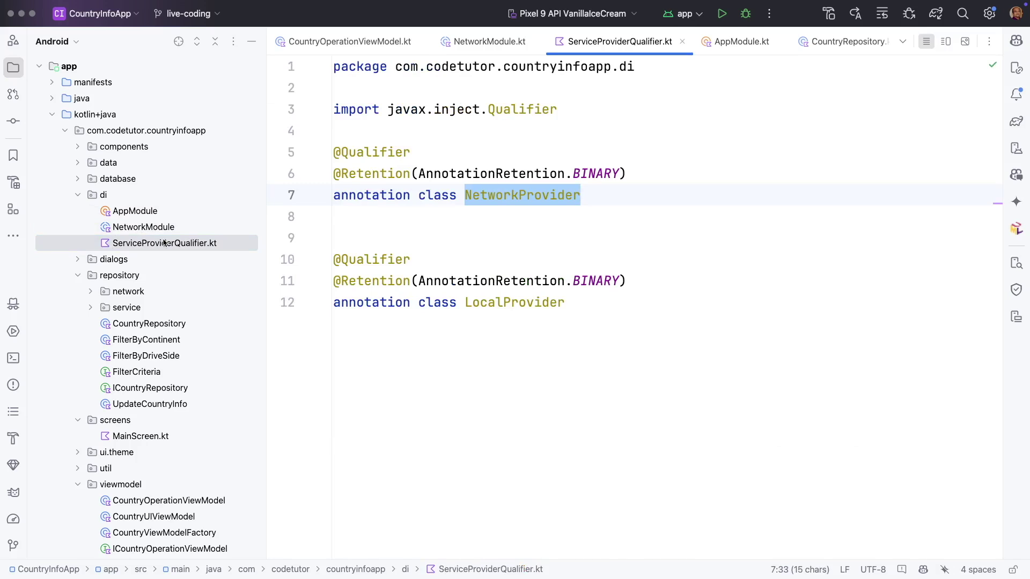
{"action": "scroll", "coordinate": [165, 243], "scroll_direction": "down", "scroll_amount": 5}
{"action": "scroll", "coordinate": [169, 282], "scroll_direction": "down", "scroll_amount": 3}
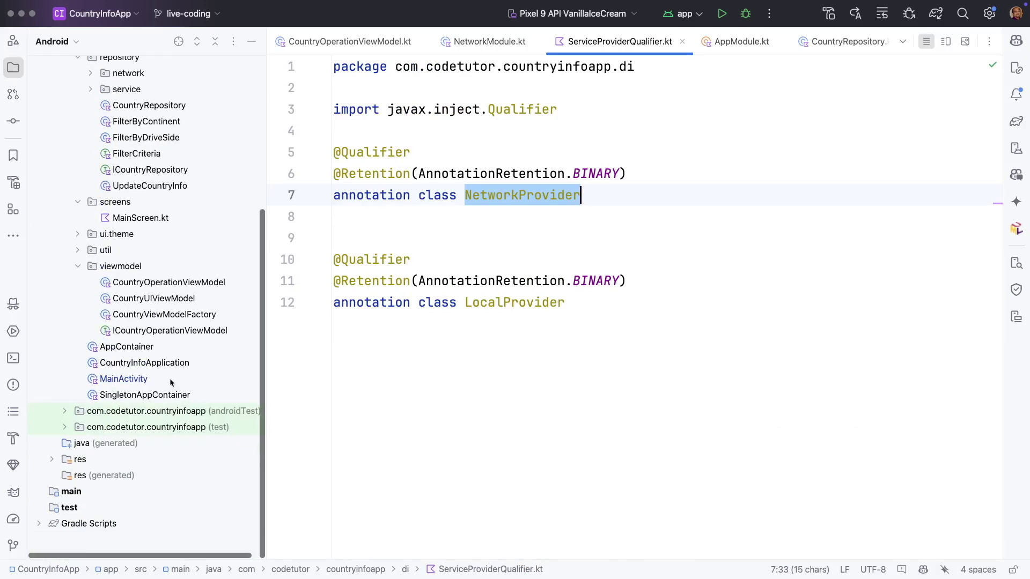
- Delete the old AppContainer class from the project
{"action": "left_click", "coordinate": [127, 347]}
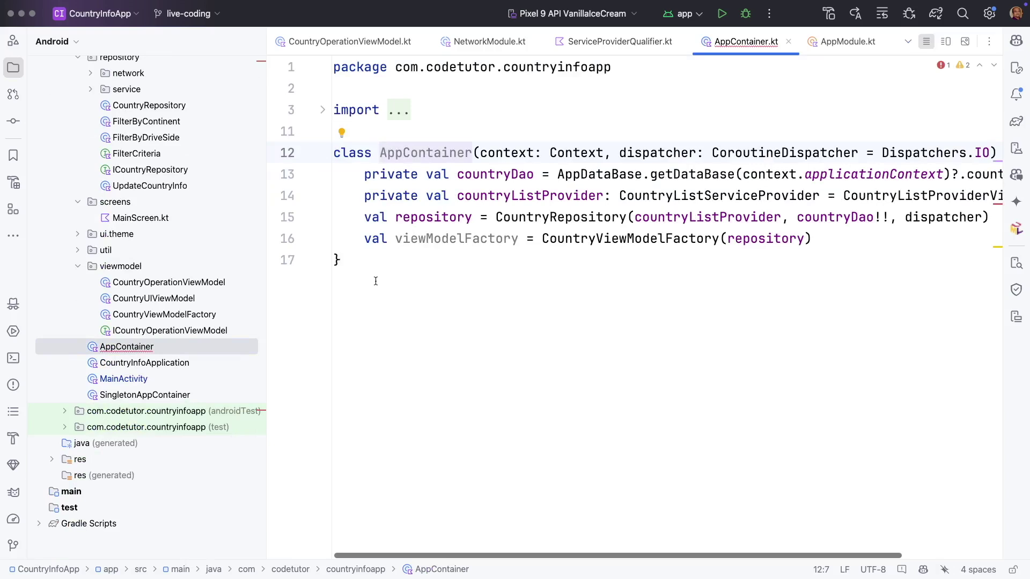
{"action": "right_click", "coordinate": [145, 354]}
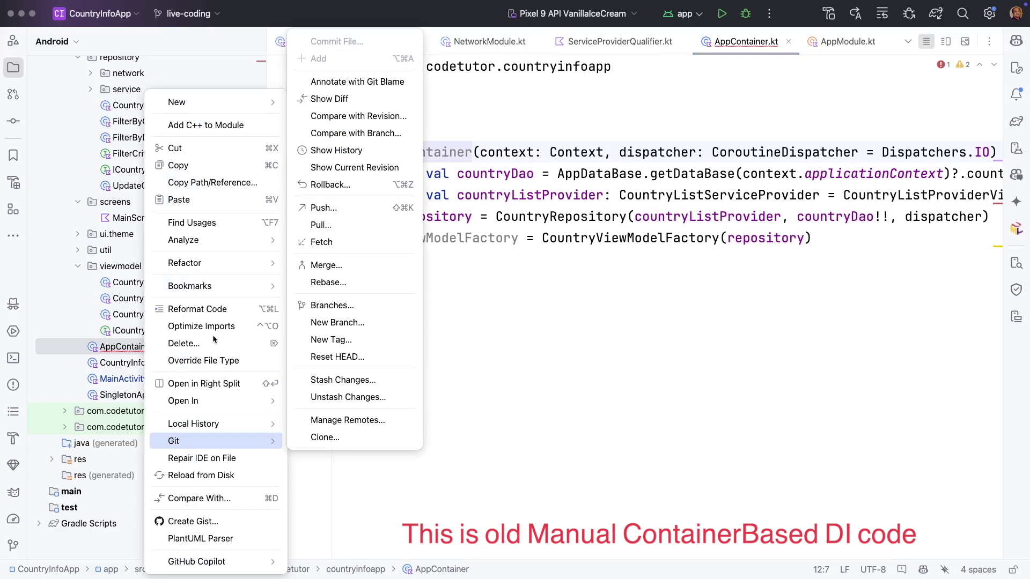
{"action": "left_click", "coordinate": [183, 344]}
{"action": "key", "text": "Return"}
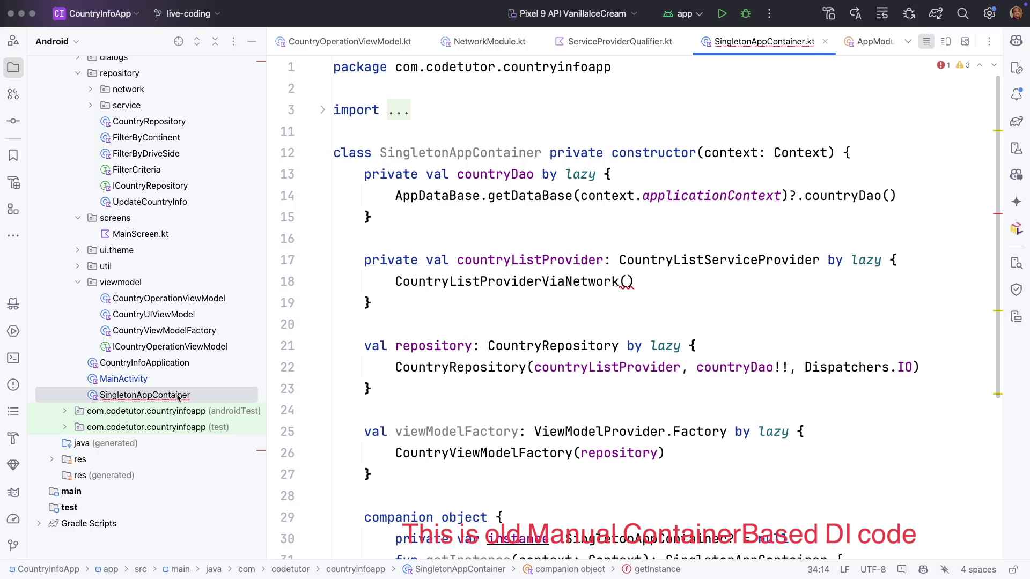
{"action": "right_click", "coordinate": [178, 397]}
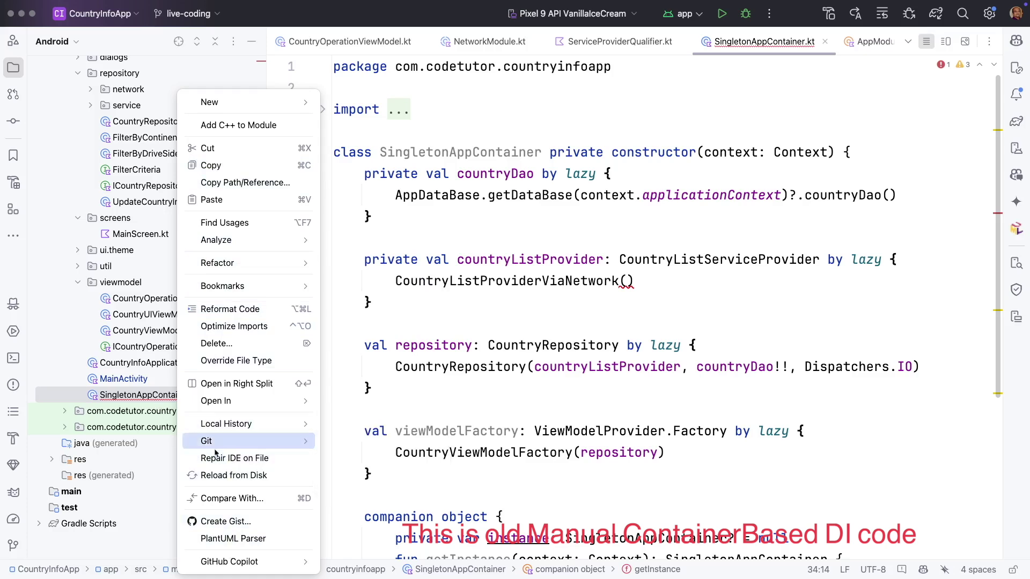
{"action": "right_click", "coordinate": [118, 394]}
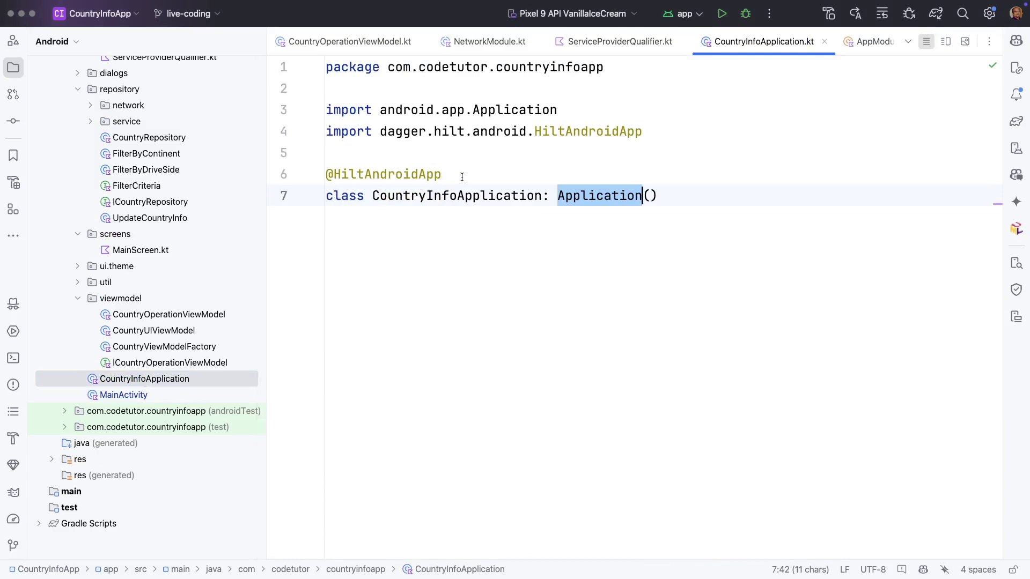
{"action": "double_click", "coordinate": [383, 174]}
{"action": "left_click", "coordinate": [457, 195]}
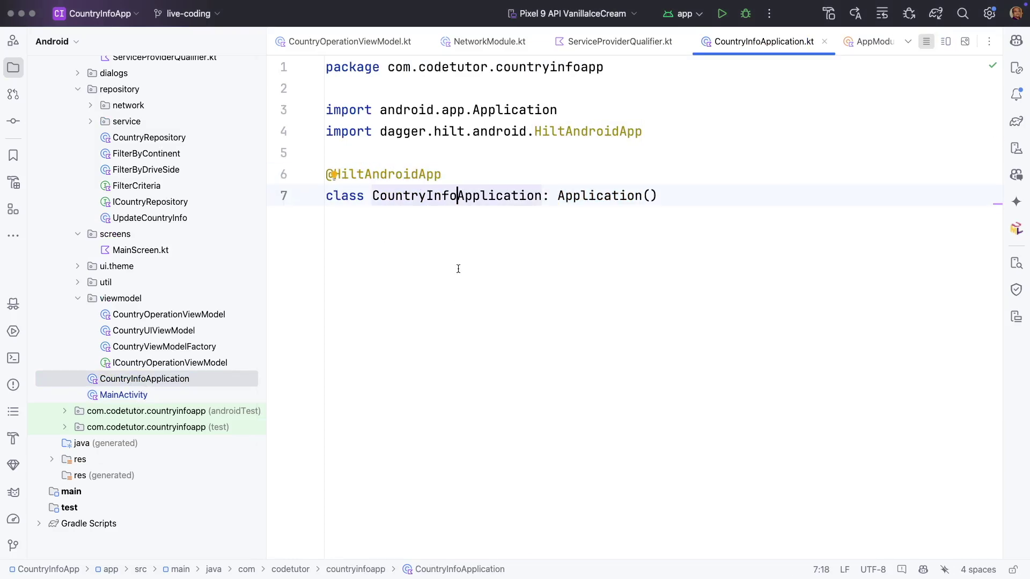
{"action": "key", "text": "Right"}
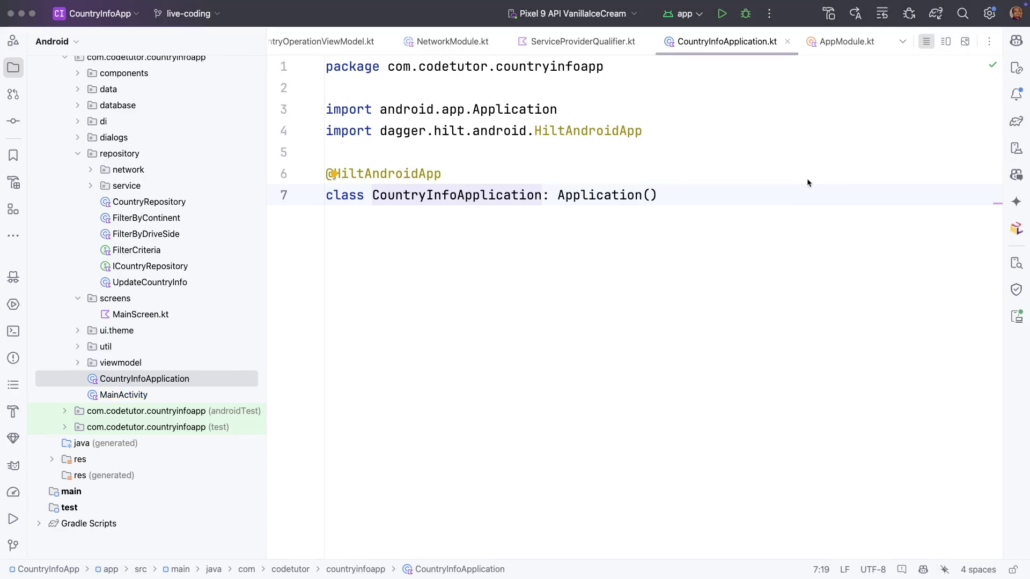
- Run the app and follow the missing Dagger binding error to provideCountryRepository
{"action": "left_click", "coordinate": [722, 14]}
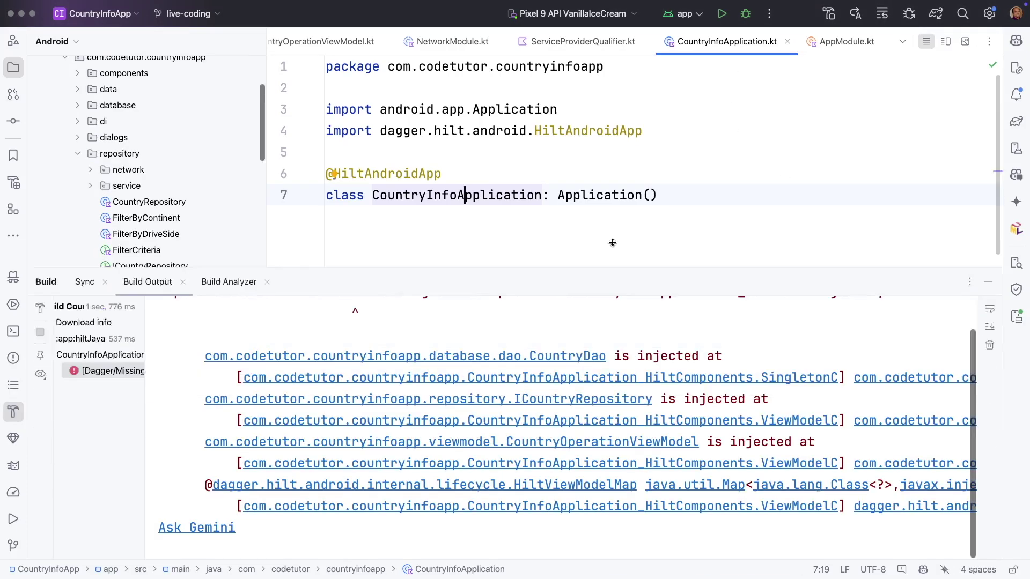
{"action": "left_click_drag", "start_coordinate": [642, 278], "coordinate": [643, 138]}
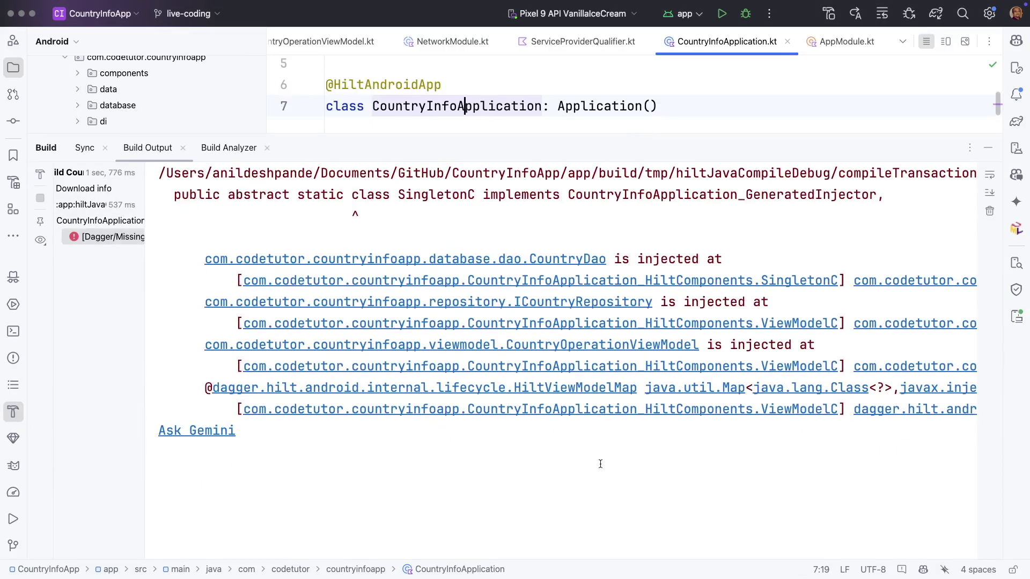
{"action": "scroll", "coordinate": [600, 465], "scroll_direction": "right", "scroll_amount": 5}
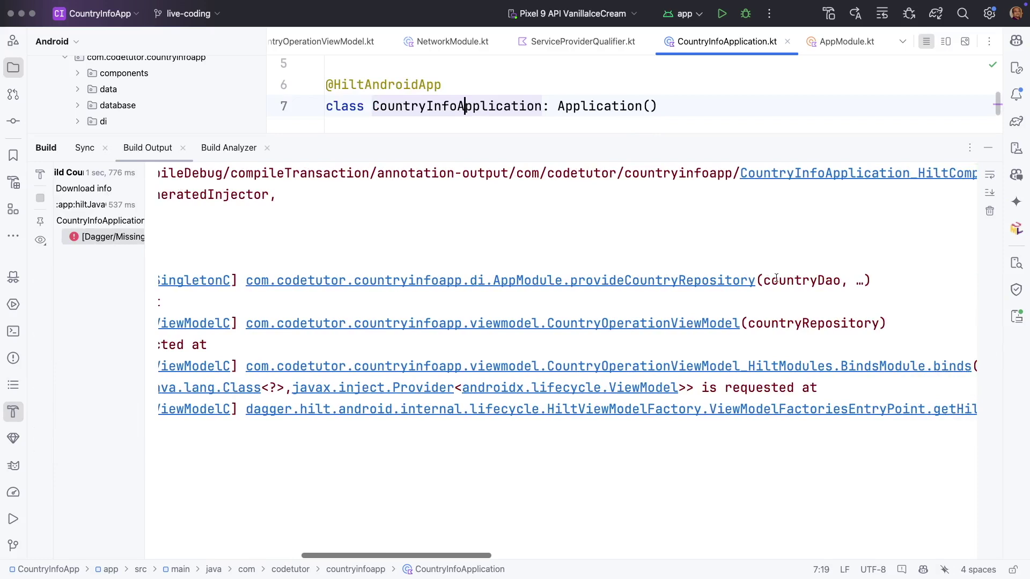
{"action": "left_click", "coordinate": [727, 283]}
- Change countryDao's parameter type to ICountryDao and rebuild and run the app
{"action": "left_click_drag", "start_coordinate": [659, 151], "coordinate": [691, 386]}
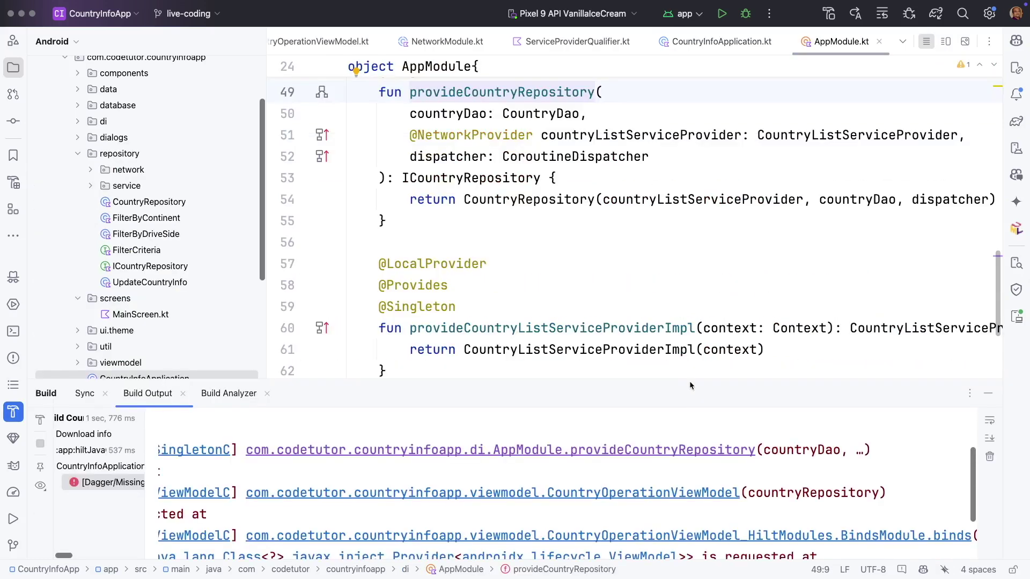
{"action": "double_click", "coordinate": [545, 112]}
{"action": "type", "text": "I"}
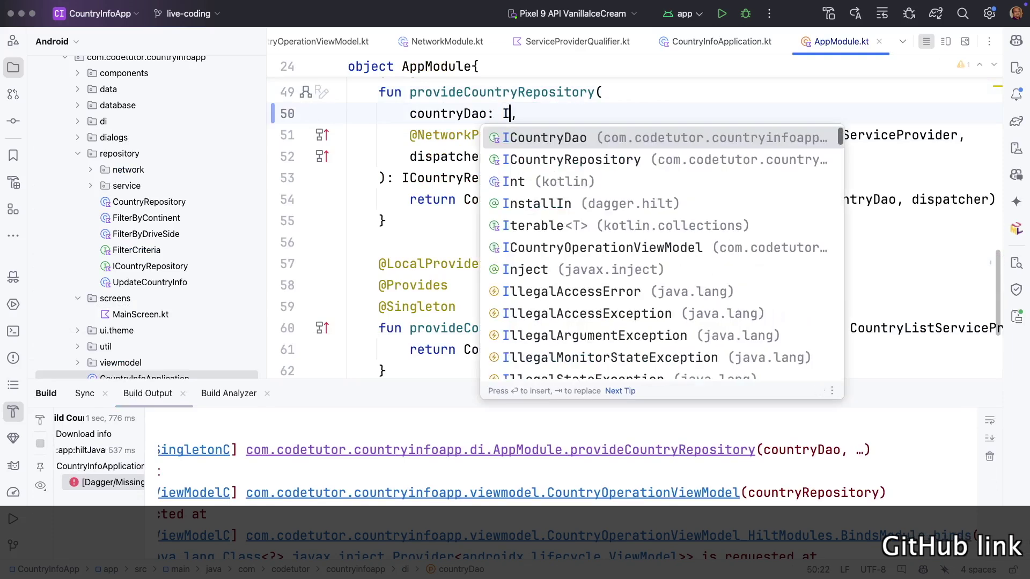
{"action": "key", "text": "Return"}
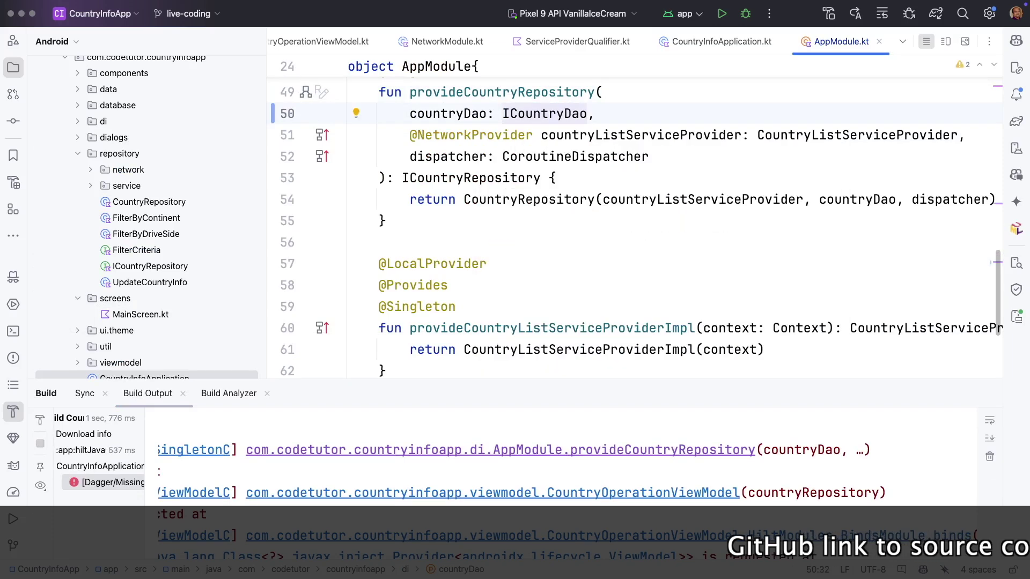
{"action": "scroll", "coordinate": [619, 234], "scroll_direction": "up", "scroll_amount": 5}
{"action": "scroll", "coordinate": [620, 235], "scroll_direction": "up", "scroll_amount": 5}
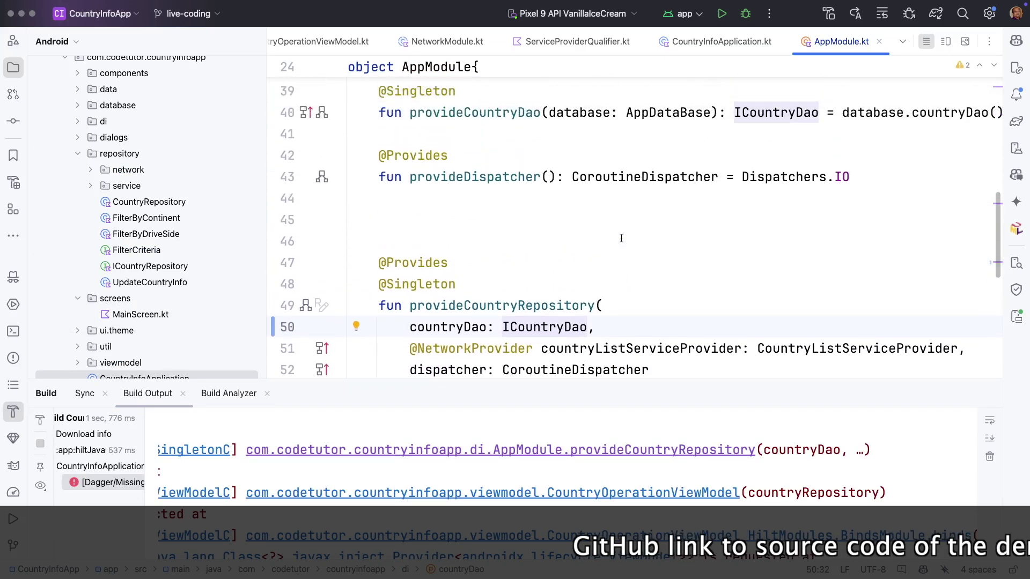
{"action": "scroll", "coordinate": [621, 235], "scroll_direction": "up", "scroll_amount": 3}
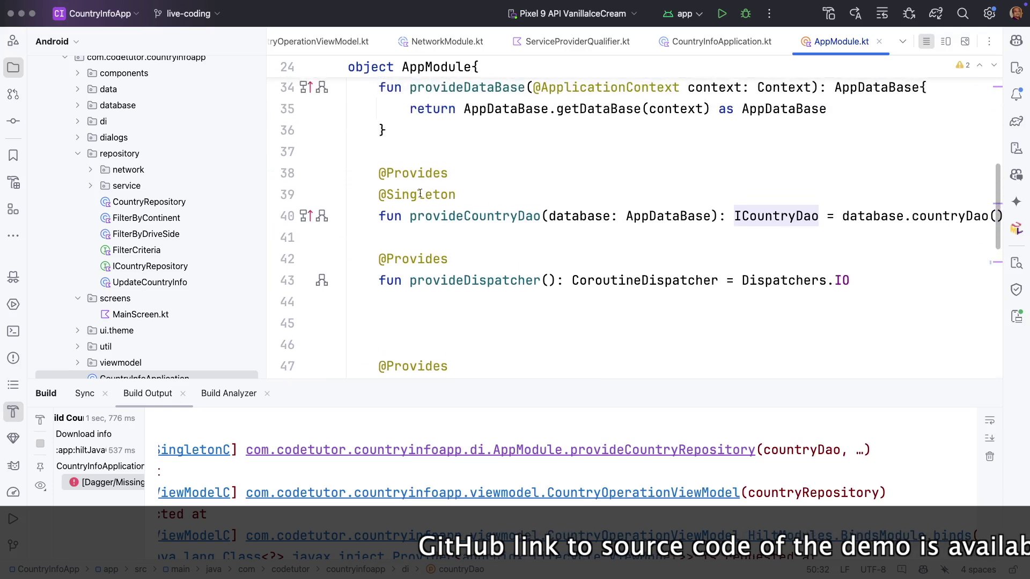
{"action": "left_click", "coordinate": [449, 173]}
{"action": "key", "text": "ctrl+F9"}
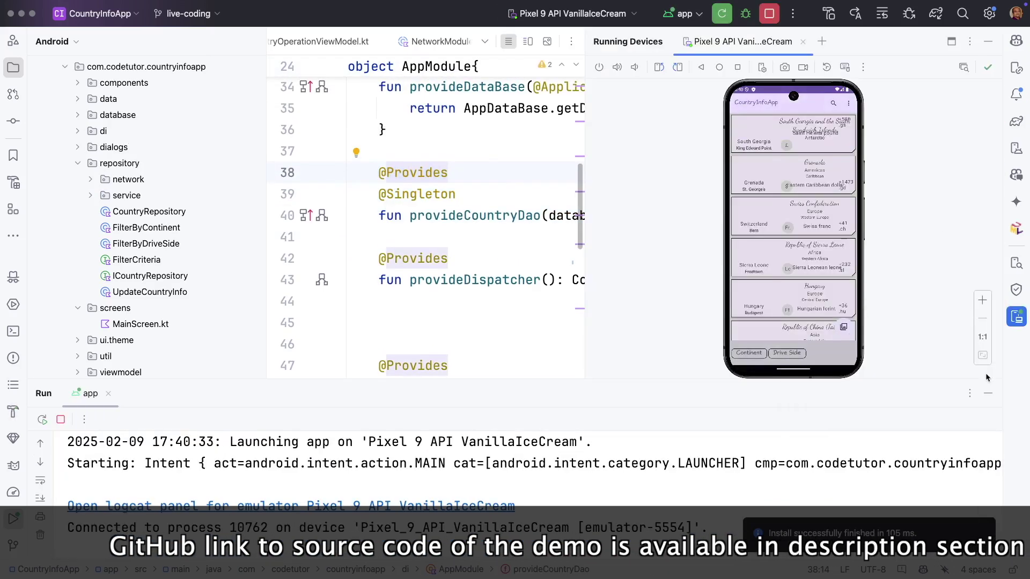
{"action": "scroll", "coordinate": [821, 322], "scroll_direction": "down", "scroll_amount": 10}
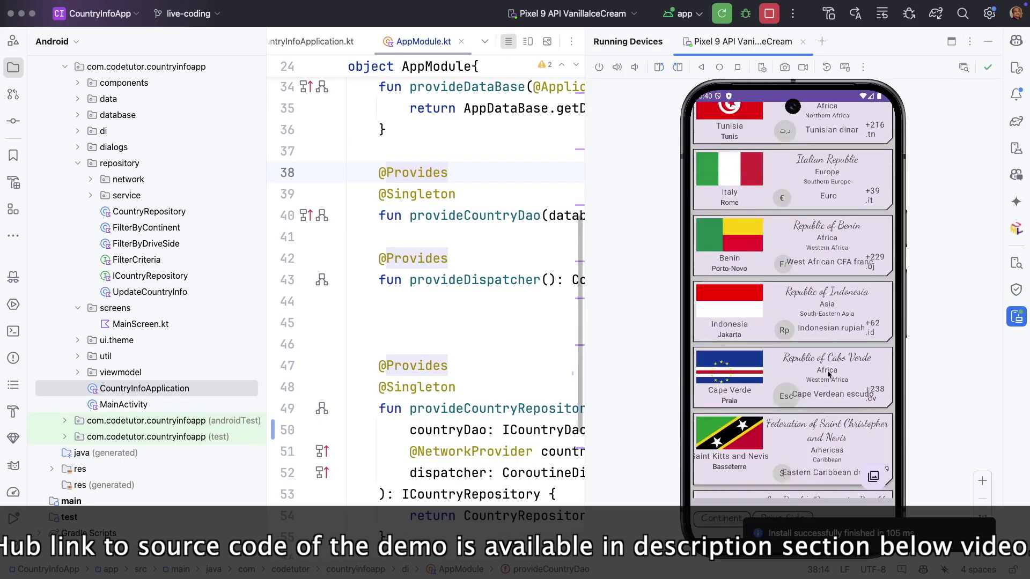
{"action": "scroll", "coordinate": [823, 149], "scroll_direction": "down", "scroll_amount": 5}
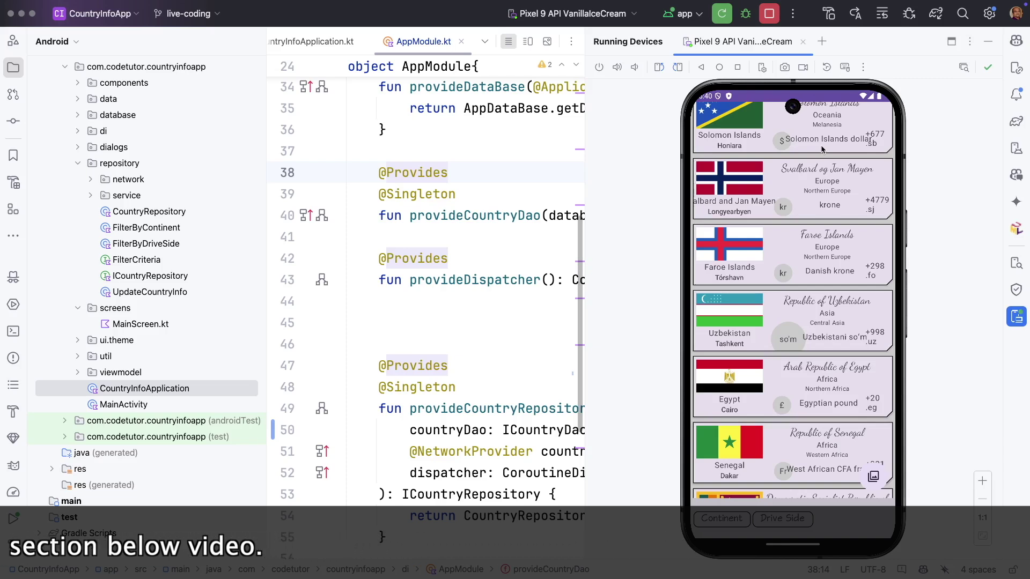
- Close the Running Devices view after checking the emulator's country list
{"action": "left_click", "coordinate": [989, 41]}
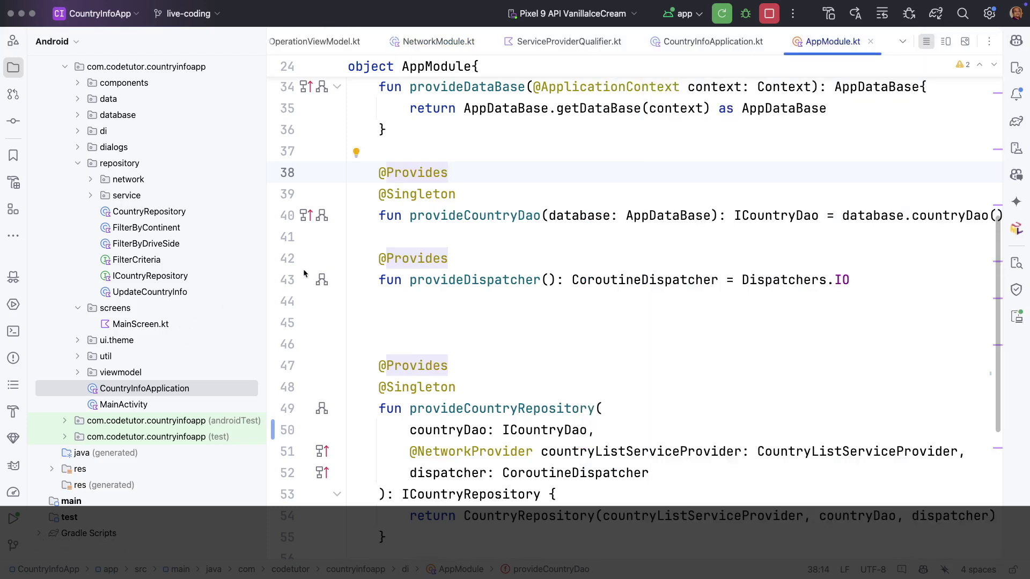
- Expand the di package and open AppModule from the top
{"action": "left_click", "coordinate": [77, 131]}
{"action": "double_click", "coordinate": [135, 148]}
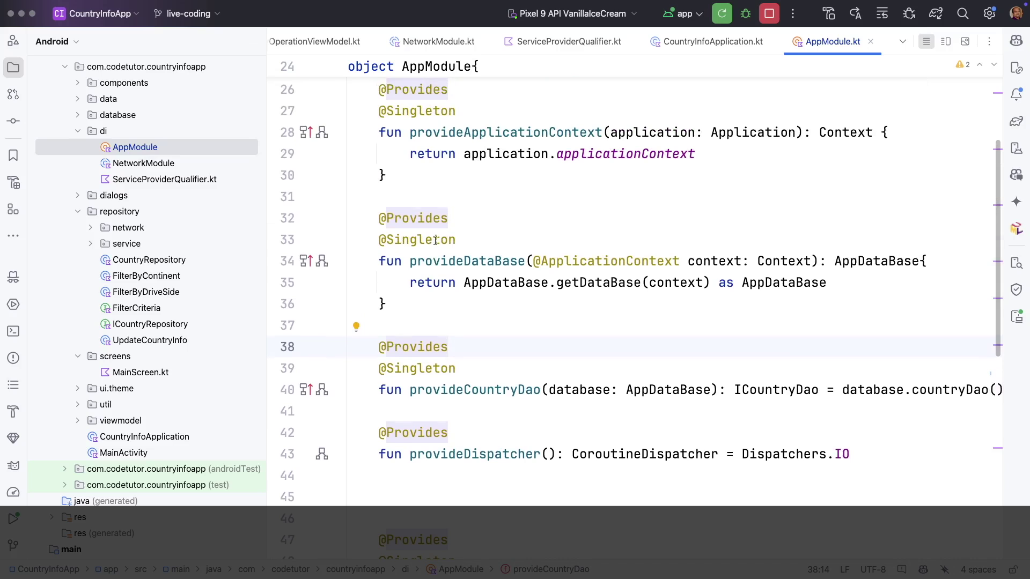